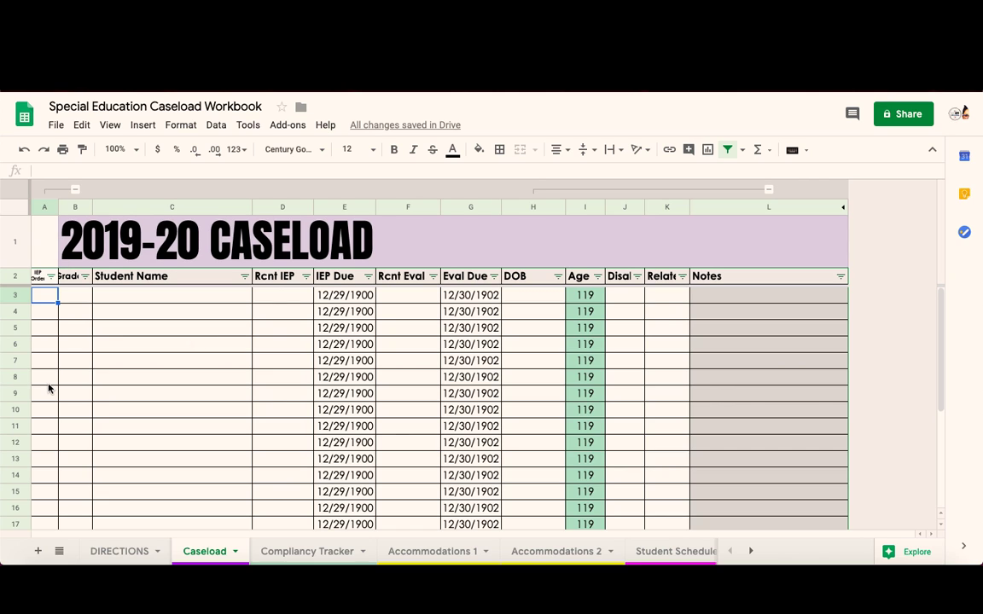
Step: Enter grade 9 in B3 and the student's name in C3
{"action": "left_click", "coordinate": [81, 294]}
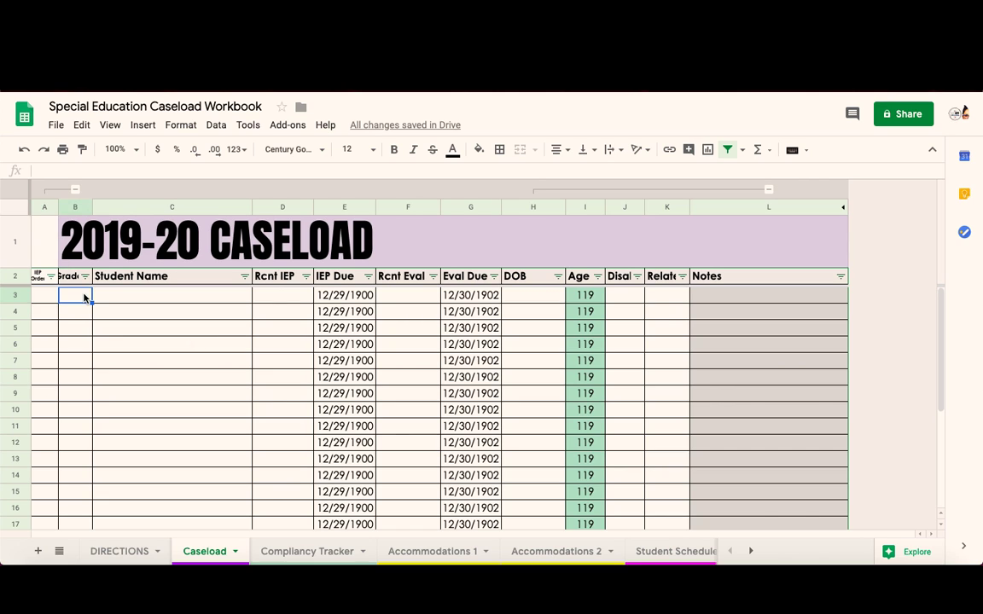
{"action": "type", "text": "9"}
{"action": "left_click", "coordinate": [127, 296]}
{"action": "type", "text": "John Doe"}
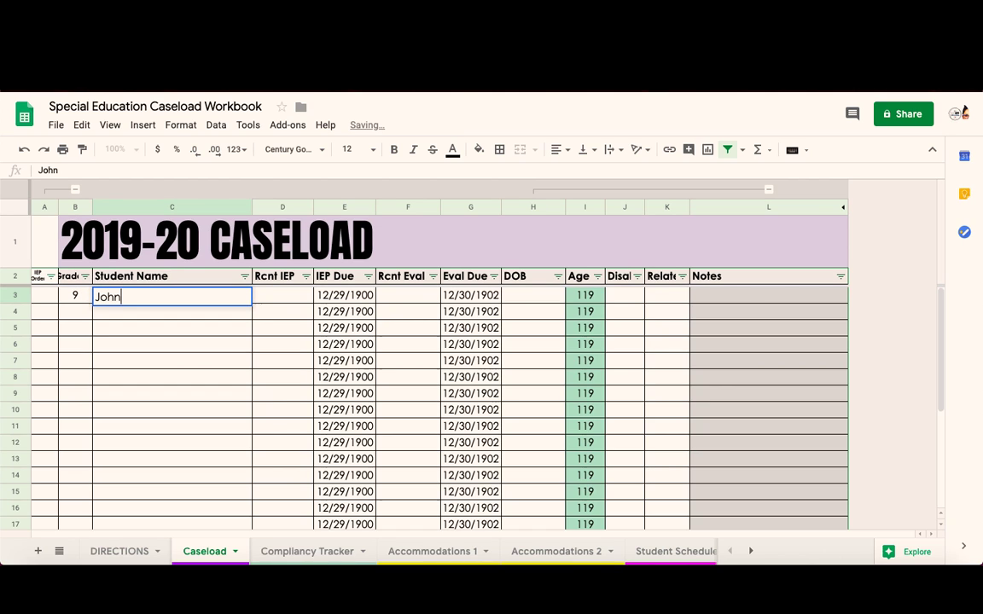
Step: Enter the recent IEP date 06/01/2019 in D3, correcting the mistyped 2029
{"action": "left_click", "coordinate": [288, 296]}
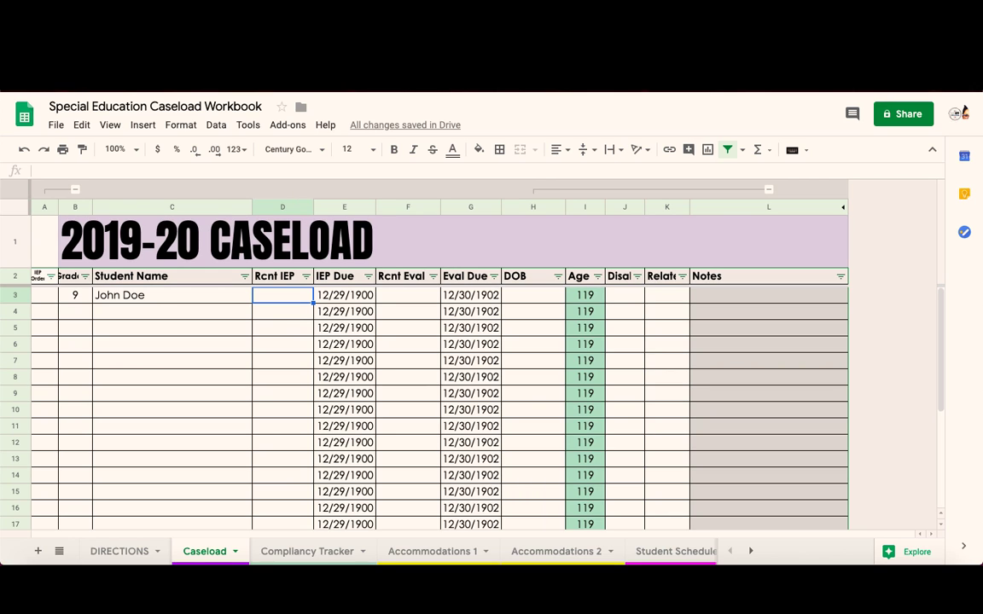
{"action": "type", "text": "6/1/"}
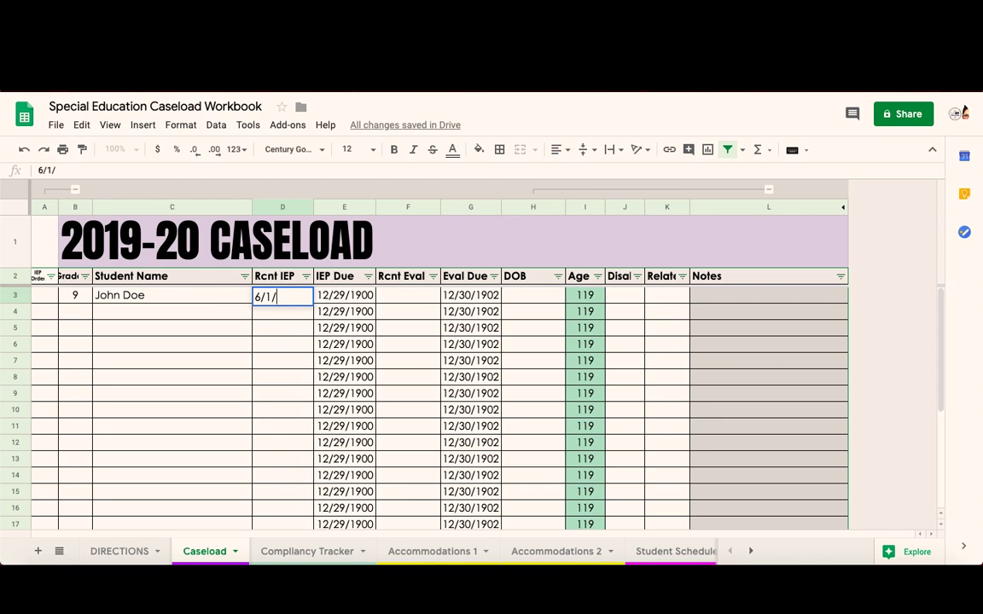
{"action": "type", "text": "29"}
{"action": "left_click", "coordinate": [364, 299]}
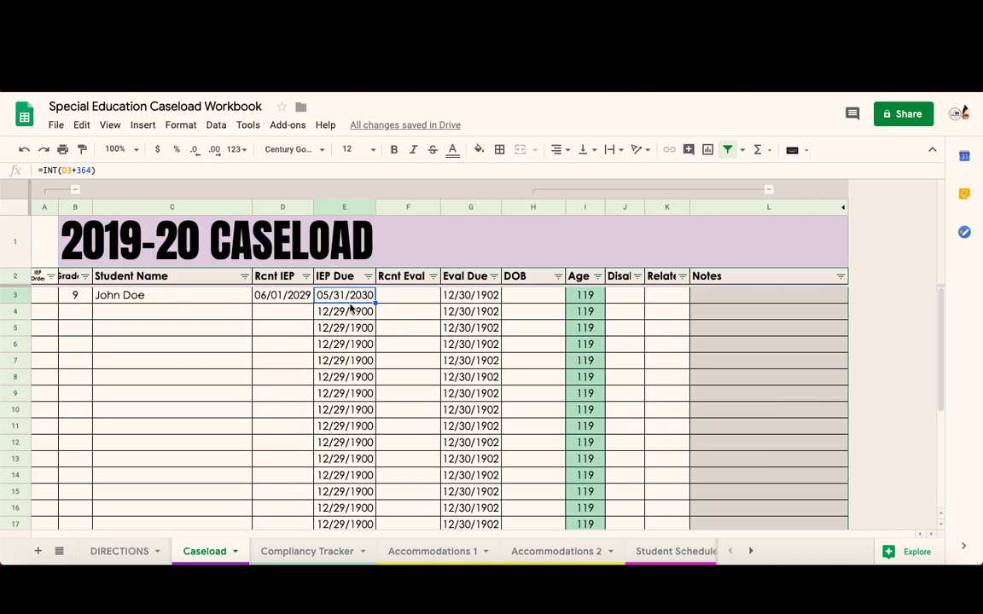
{"action": "left_click", "coordinate": [307, 296]}
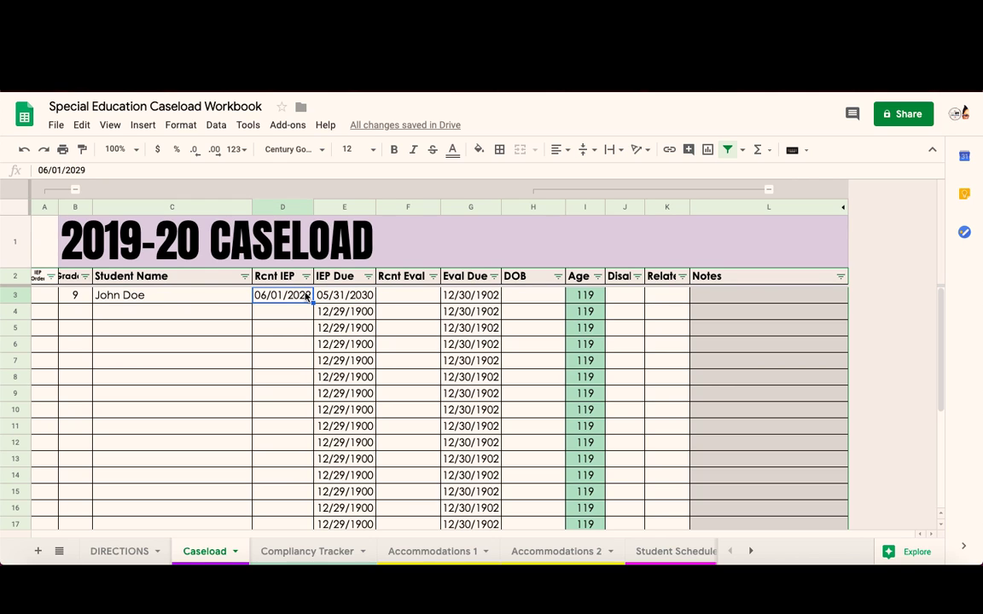
{"action": "type", "text": "6/01/20"}
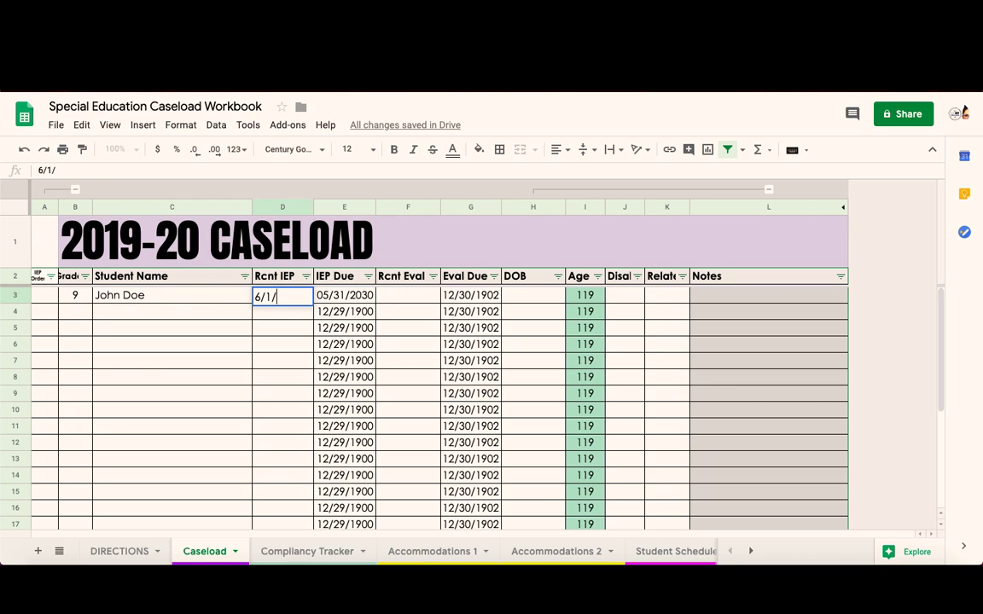
{"action": "type", "text": "19"}
{"action": "key", "text": "Tab"}
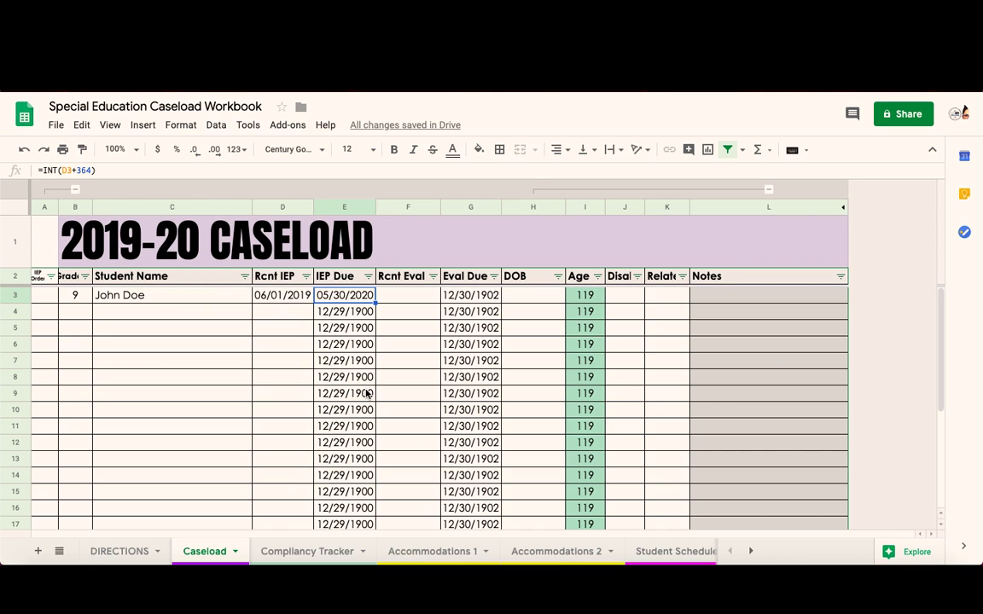
Step: Enter the recent evaluation date 6/1/19 in F3
{"action": "left_click", "coordinate": [414, 301]}
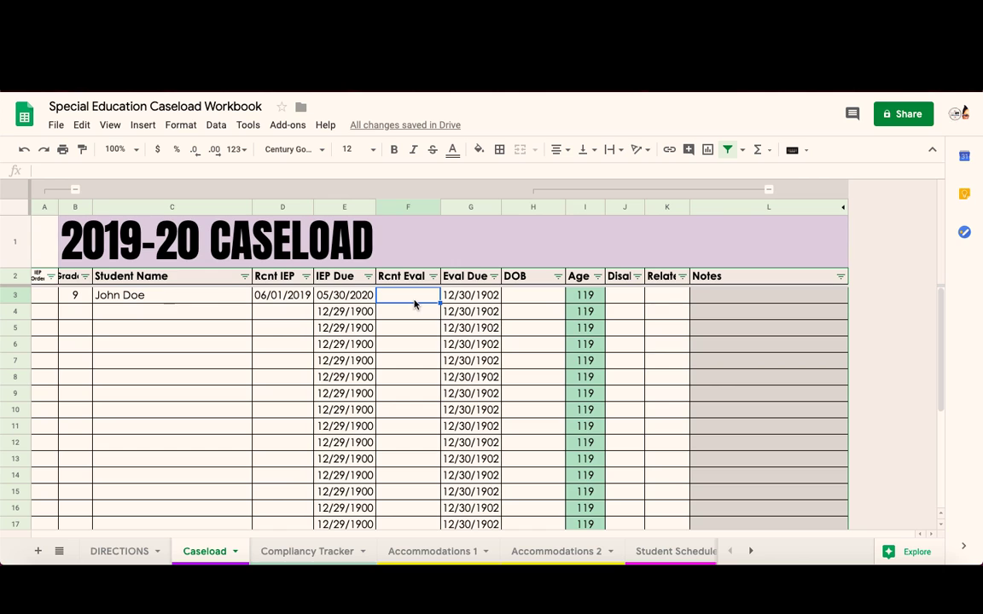
{"action": "type", "text": "6/1/"}
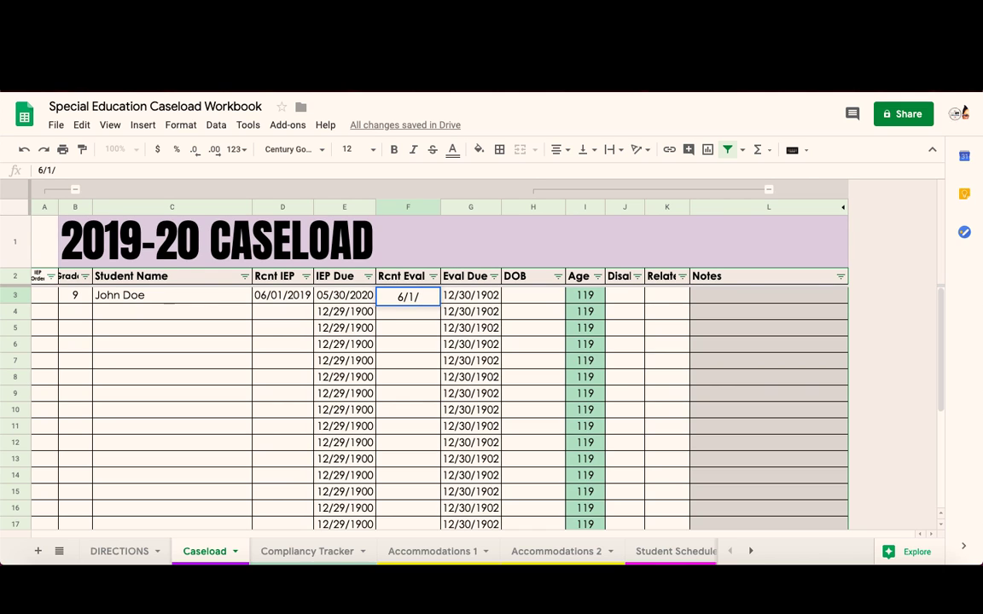
{"action": "type", "text": "19"}
{"action": "key", "text": "Return"}
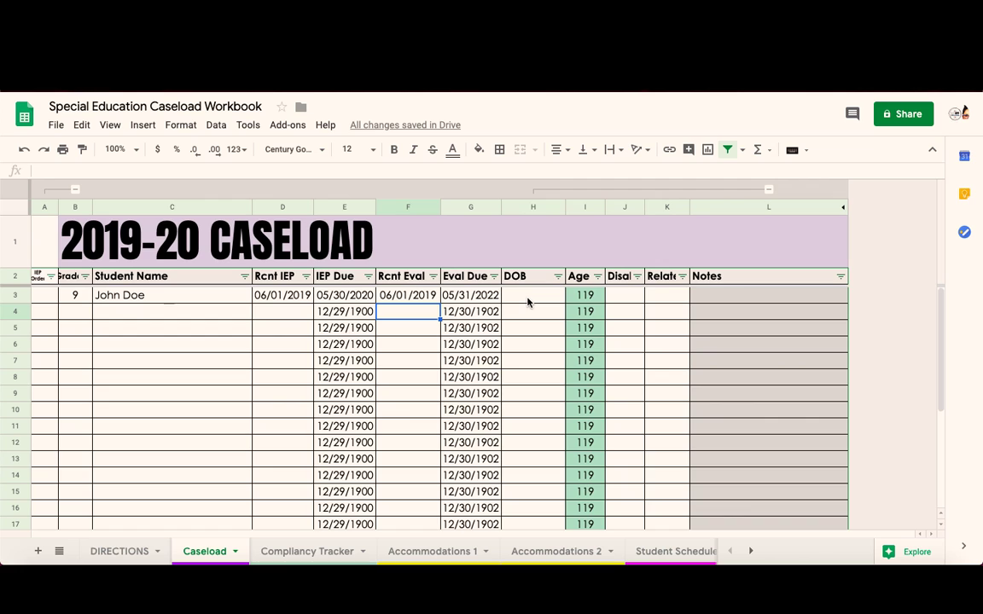
Step: Set the birth date in H3 to 05/04/2002, replacing 10/21/00, so age becomes 17
{"action": "left_click", "coordinate": [528, 302]}
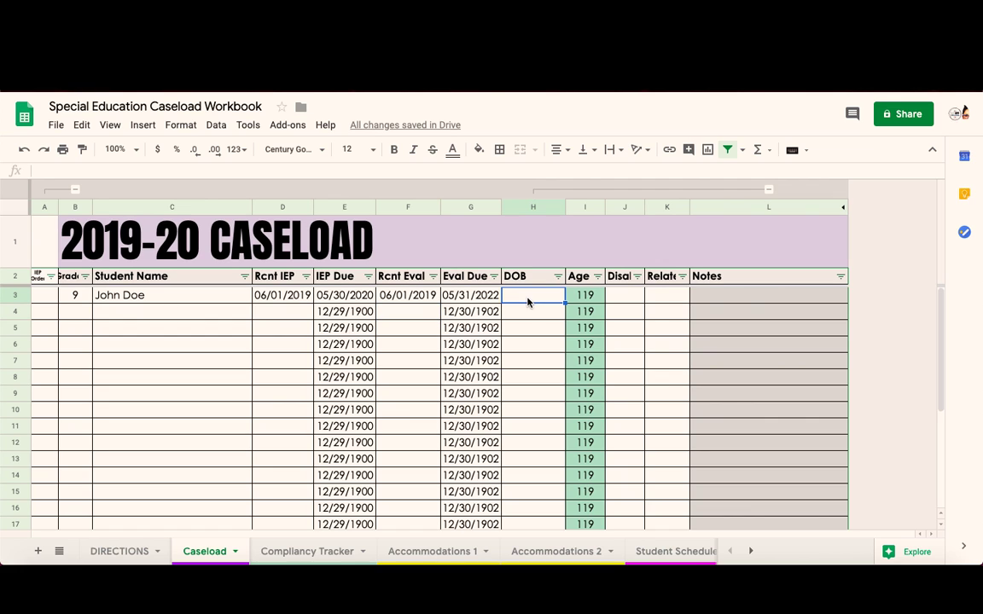
{"action": "type", "text": "10/21/00"}
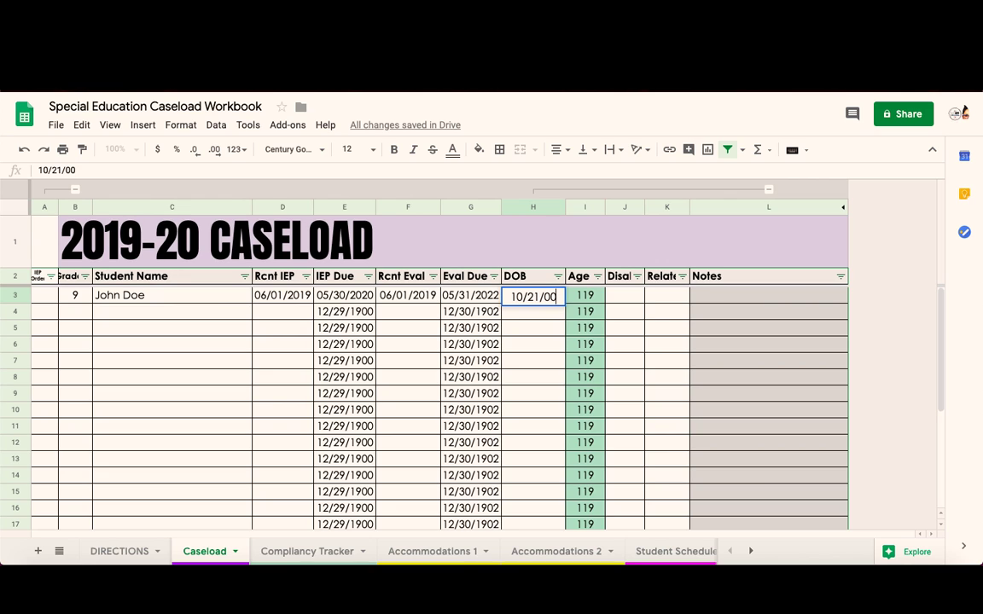
{"action": "left_click", "coordinate": [592, 300]}
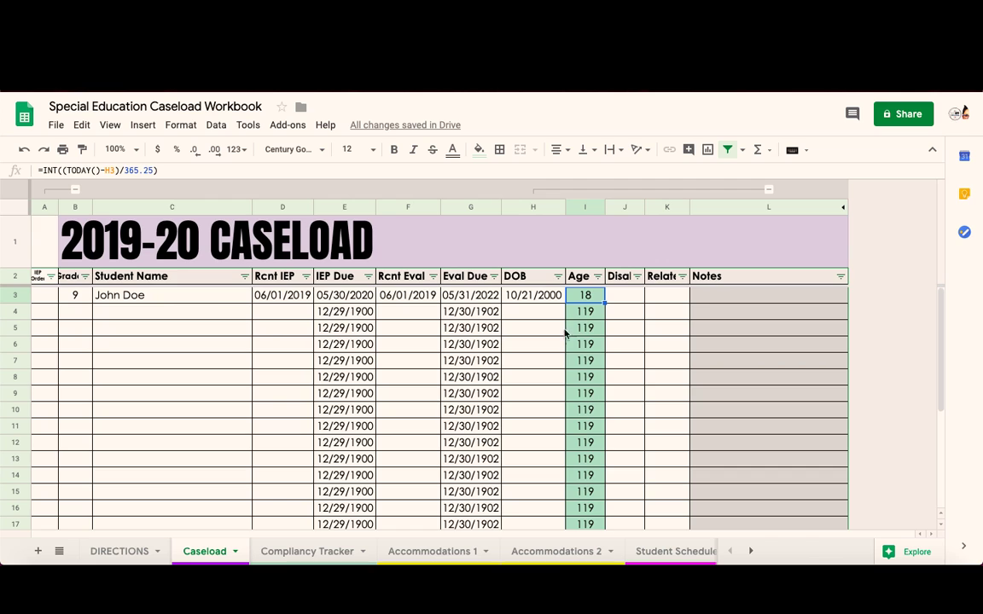
{"action": "left_click", "coordinate": [552, 299]}
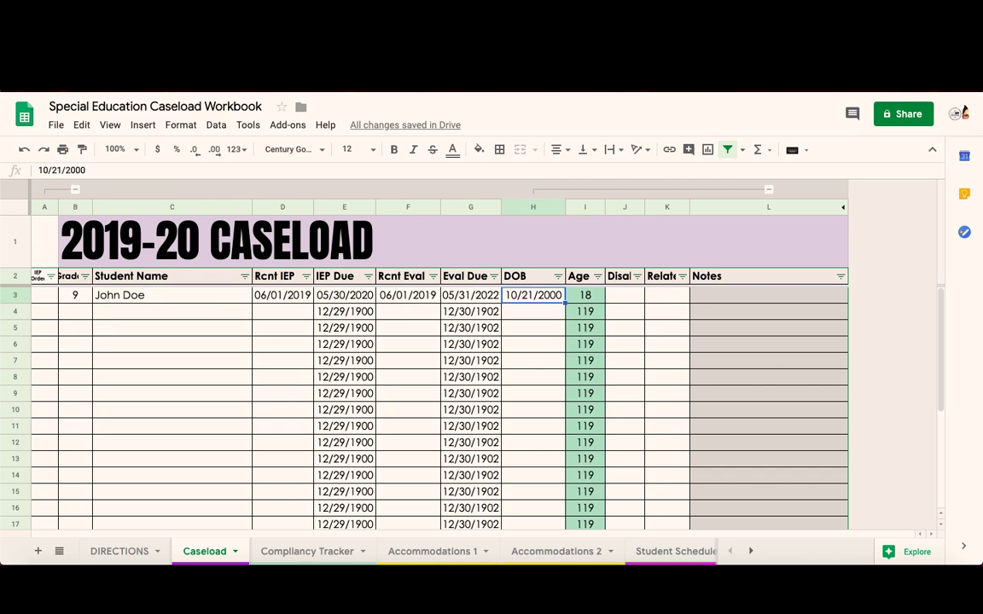
{"action": "type", "text": "5/04/200"}
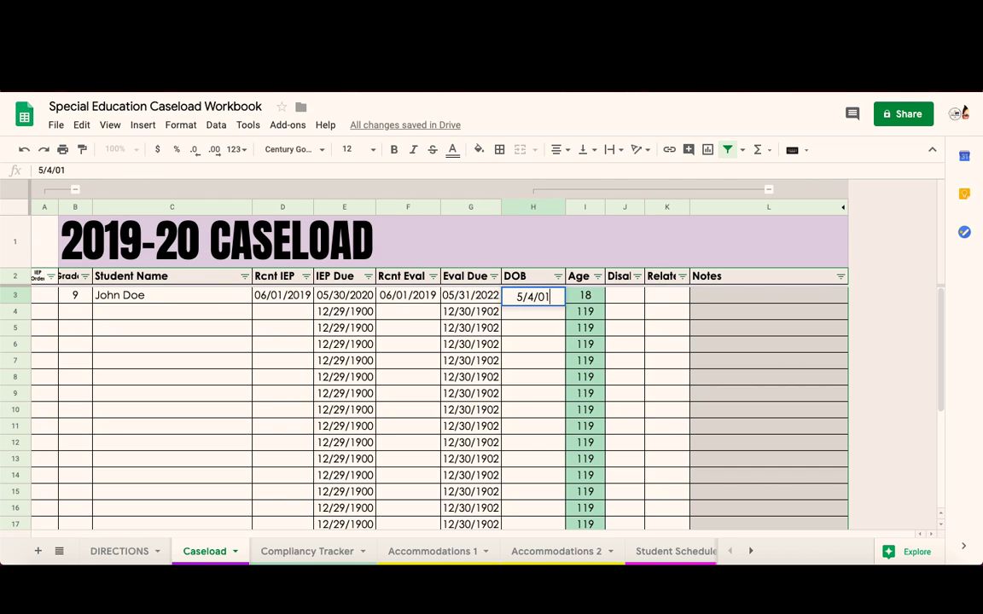
{"action": "type", "text": "2"}
{"action": "key", "text": "Tab"}
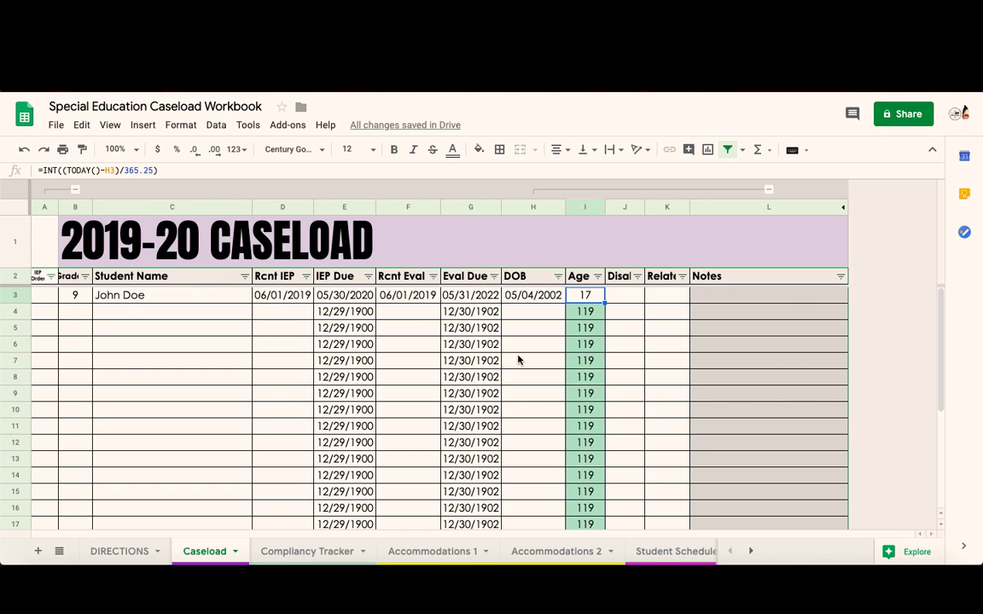
Step: Enter SLD as the disability in J3
{"action": "left_click", "coordinate": [627, 297]}
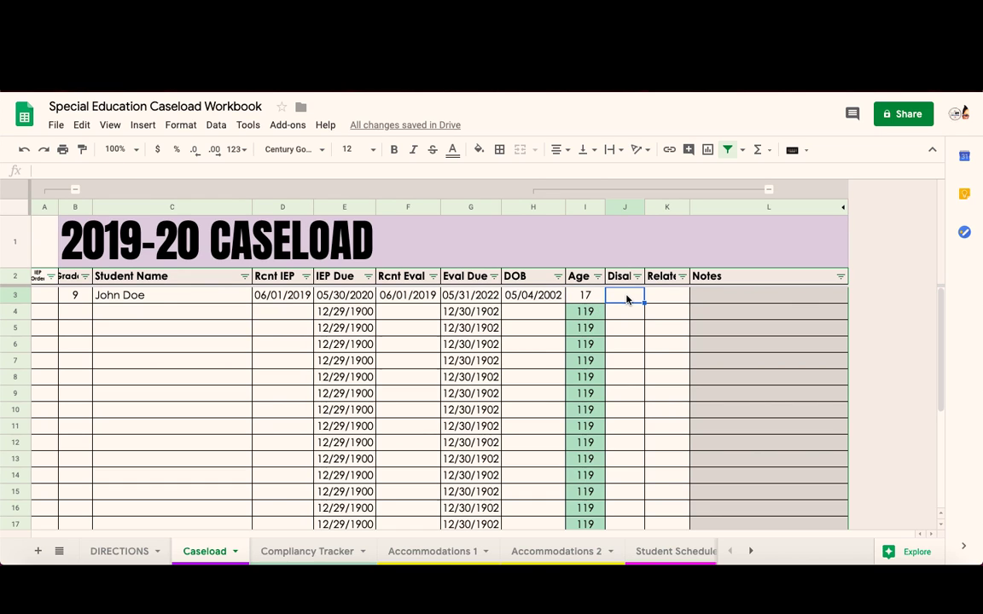
{"action": "type", "text": "SLD"}
{"action": "left_click", "coordinate": [632, 317]}
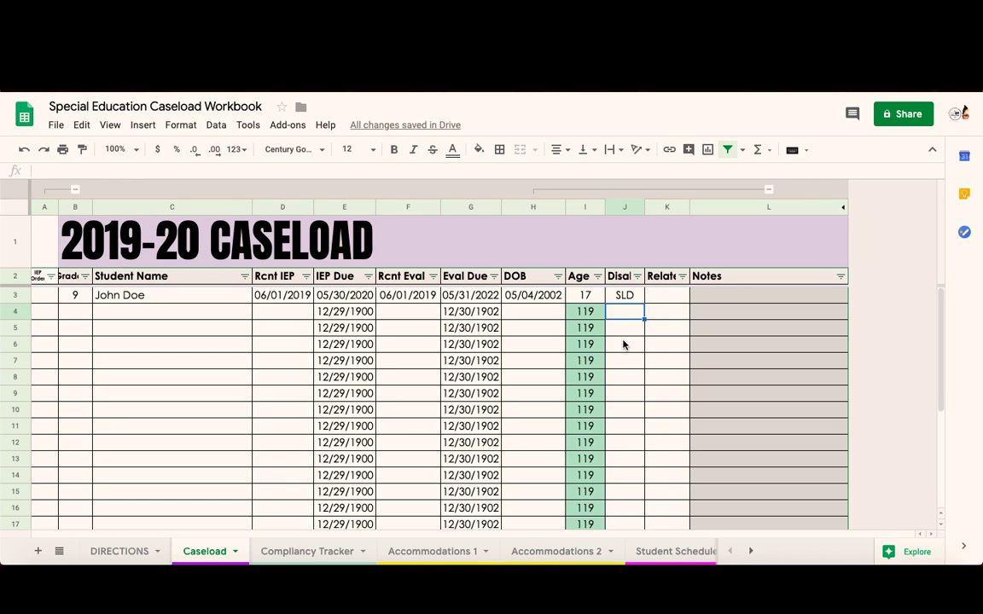
Step: Enter SSW in the related-services cell K3, then clear it so it stays empty
{"action": "left_click", "coordinate": [667, 300]}
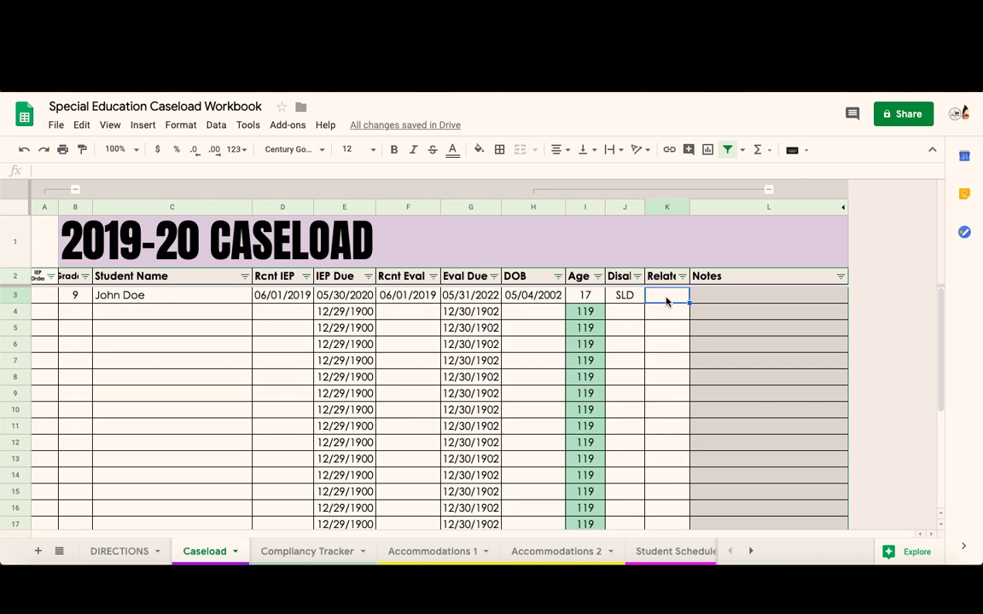
{"action": "type", "text": "SSW"}
{"action": "left_click", "coordinate": [682, 330]}
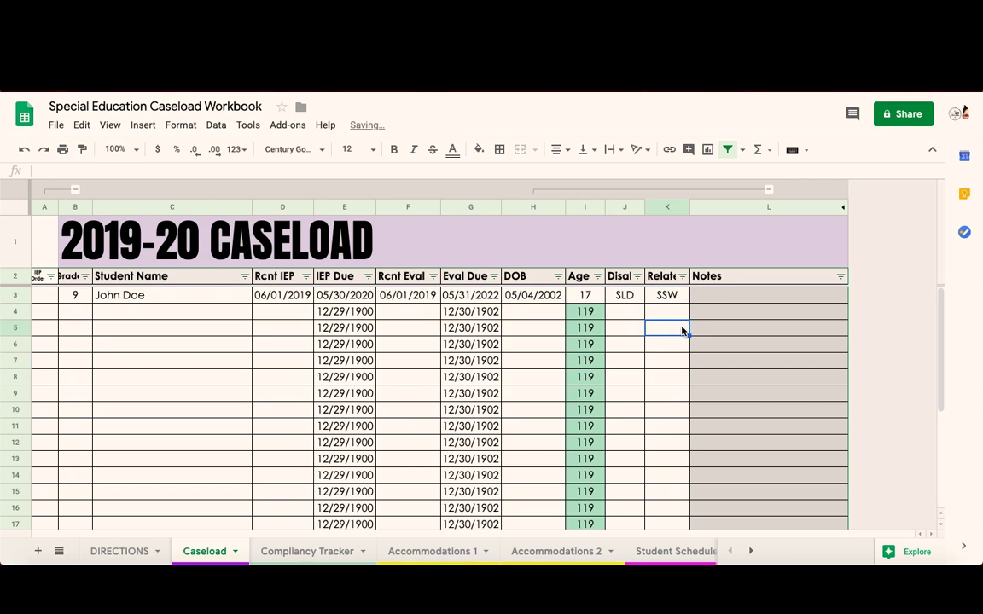
{"action": "left_click", "coordinate": [672, 295]}
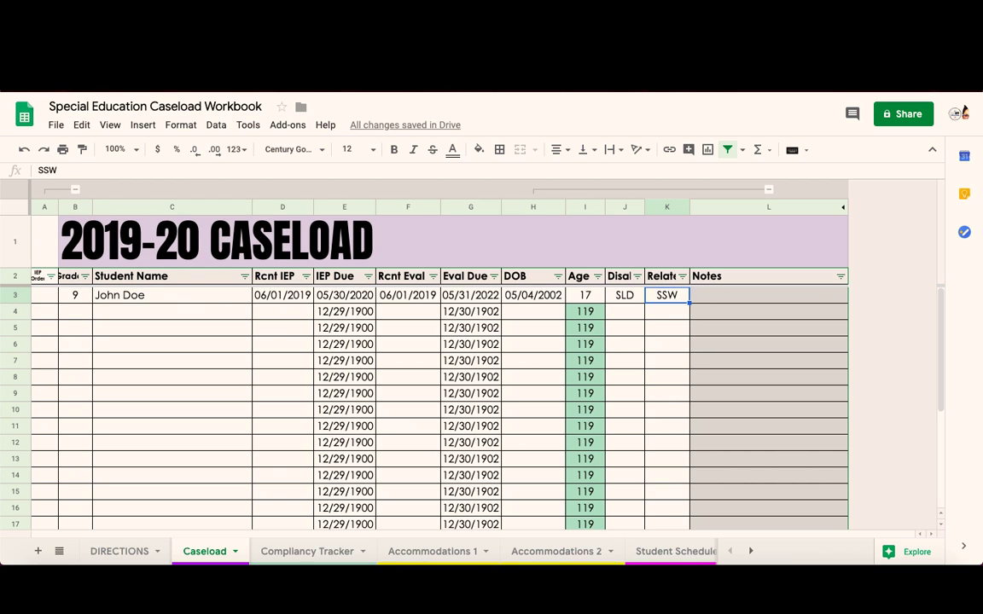
{"action": "key", "text": "Delete"}
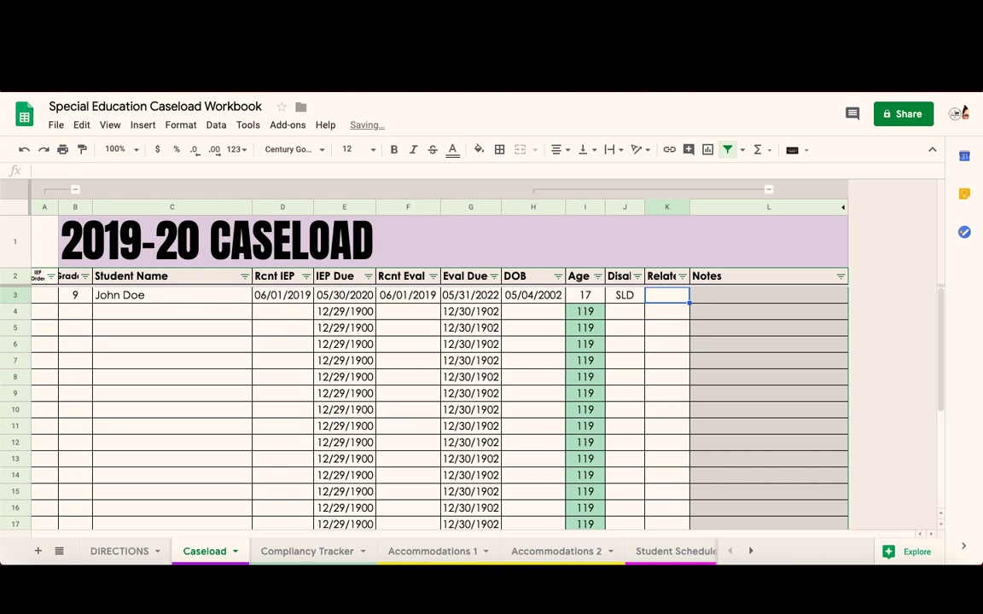
{"action": "left_click", "coordinate": [713, 297]}
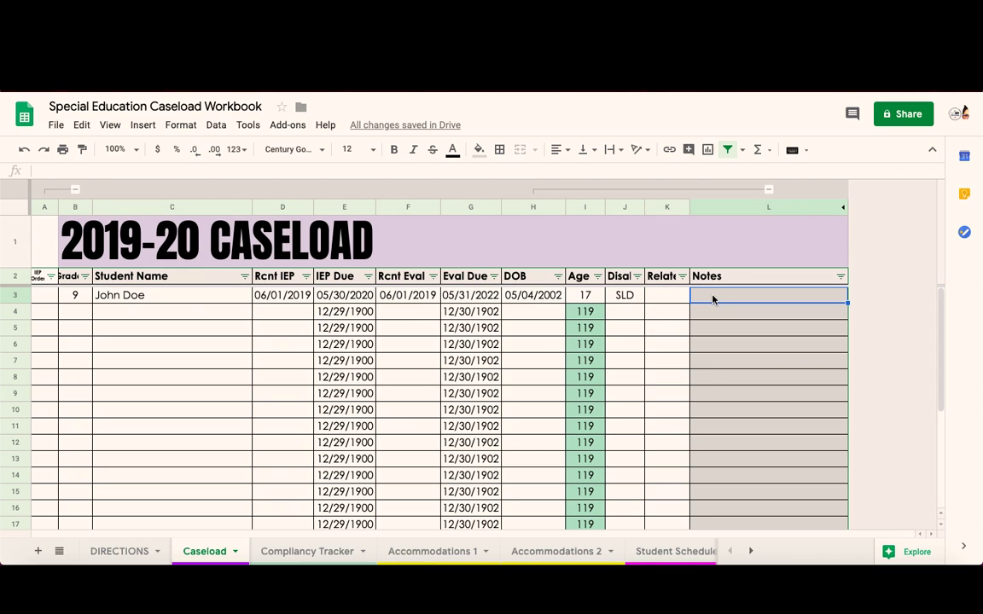
Step: Collapse and re-expand the H–K column group, then collapse column A's group
{"action": "left_click", "coordinate": [767, 190]}
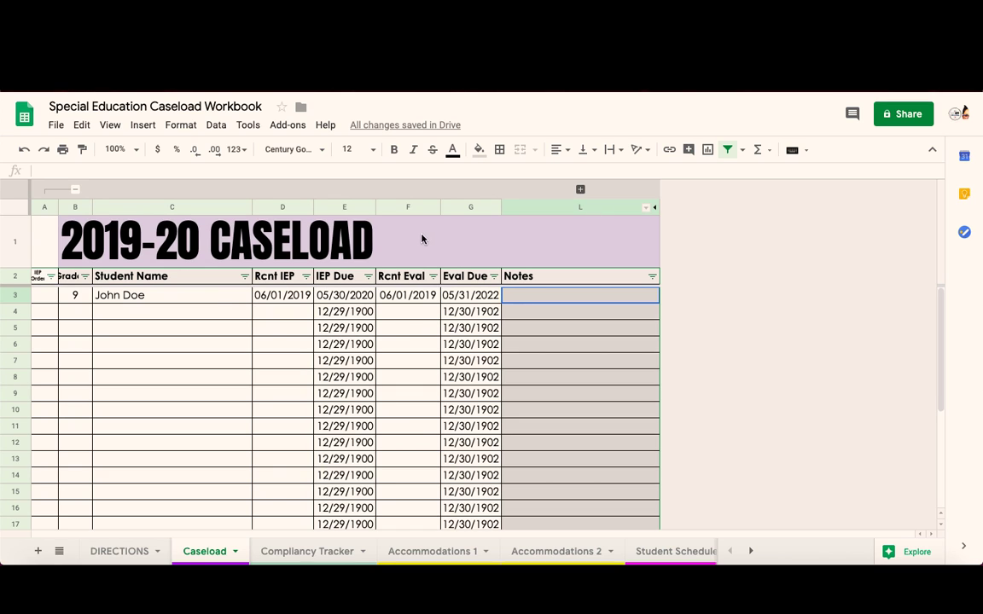
{"action": "left_click", "coordinate": [579, 190]}
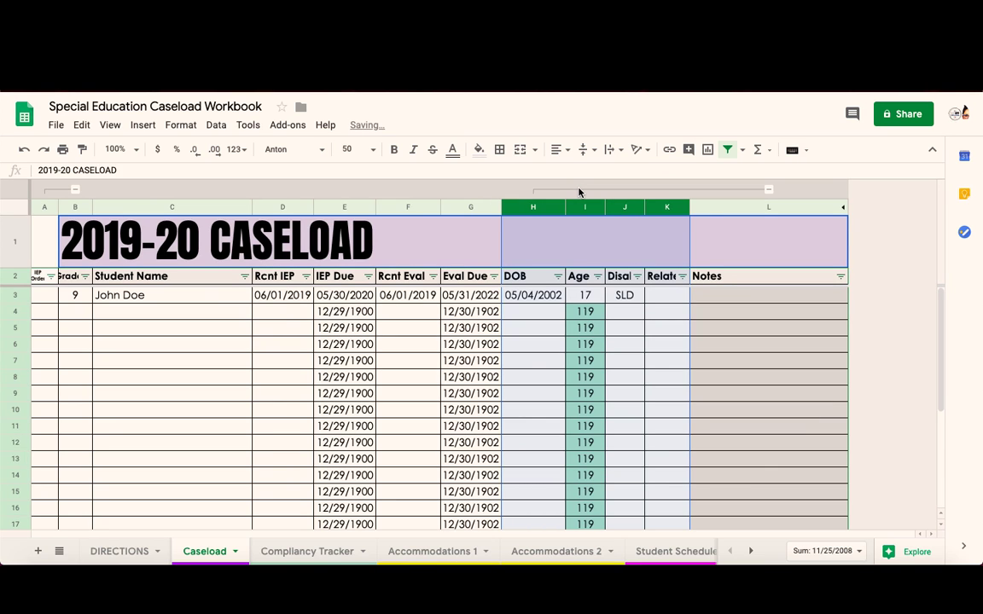
{"action": "left_click", "coordinate": [559, 381]}
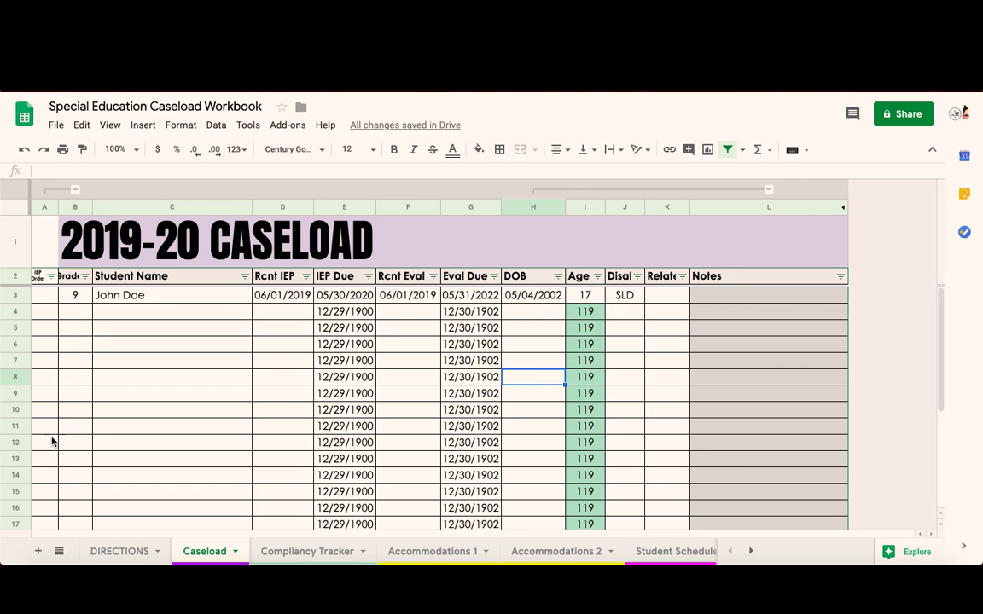
{"action": "left_click", "coordinate": [75, 190]}
{"action": "left_click", "coordinate": [87, 349]}
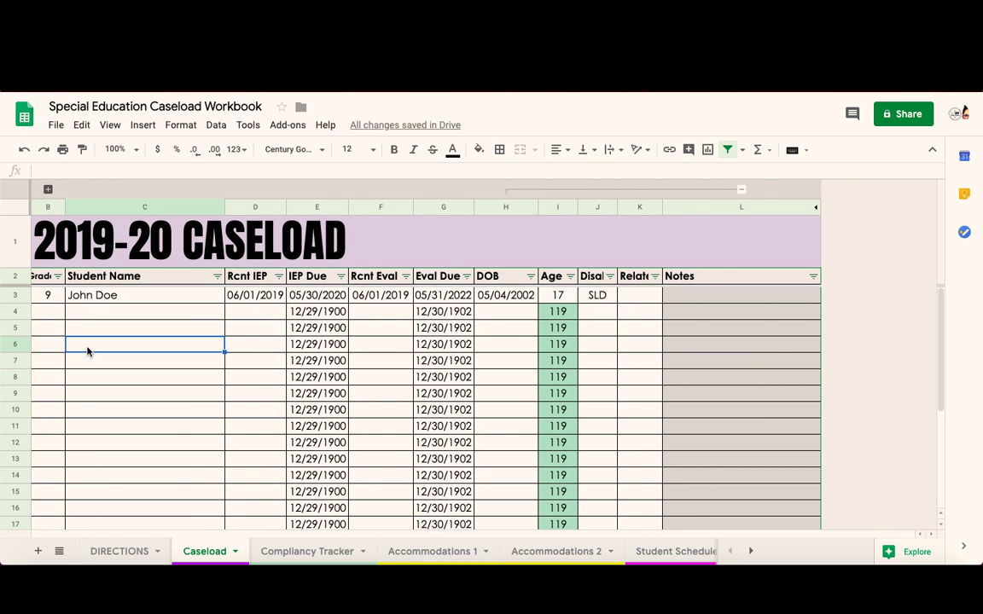
Step: On the Compliancy Tracker sheet, enter the student's name in A4
{"action": "left_click", "coordinate": [282, 553]}
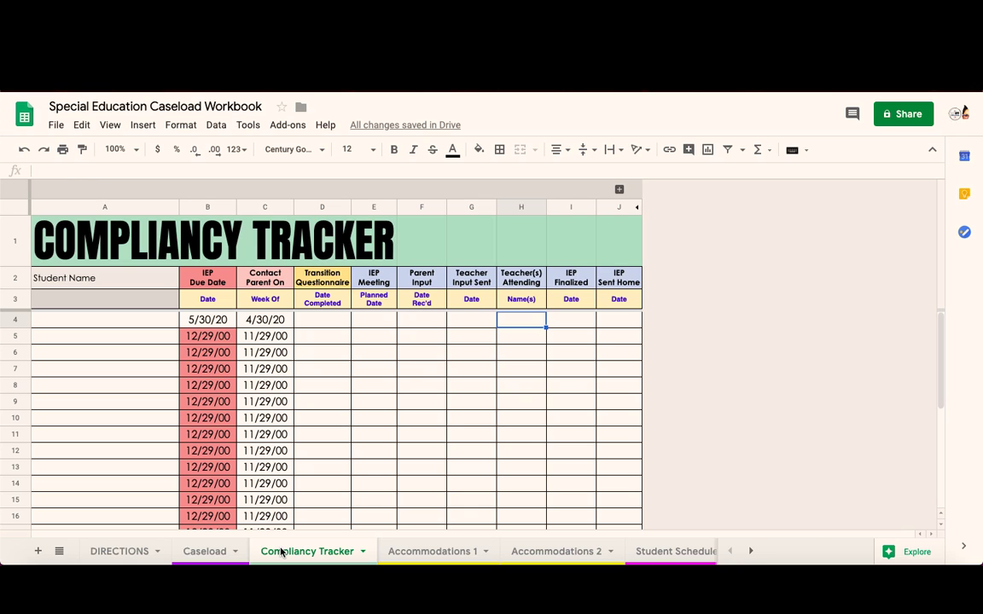
{"action": "left_click", "coordinate": [126, 325]}
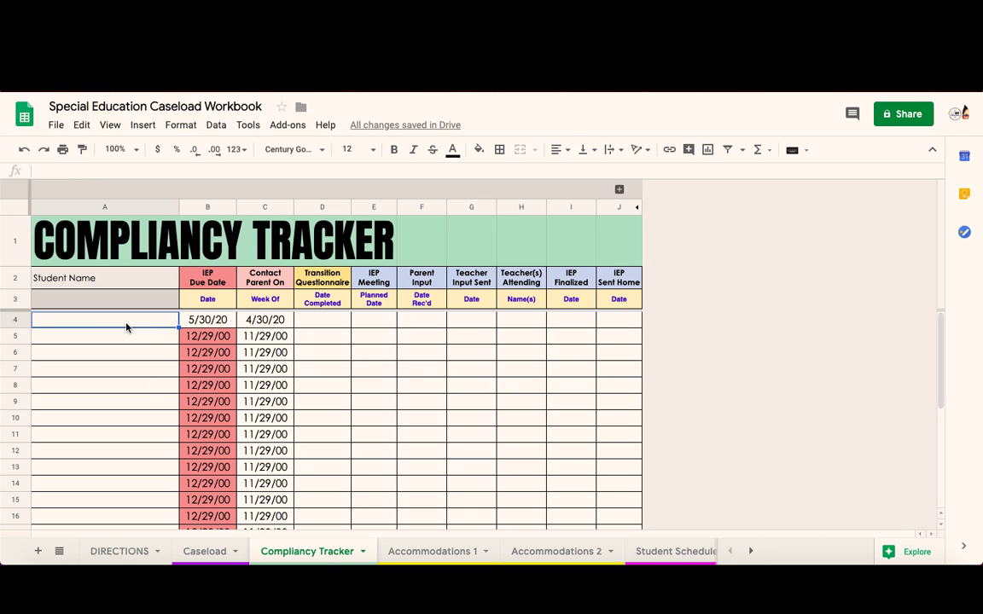
{"action": "type", "text": "John Doe"}
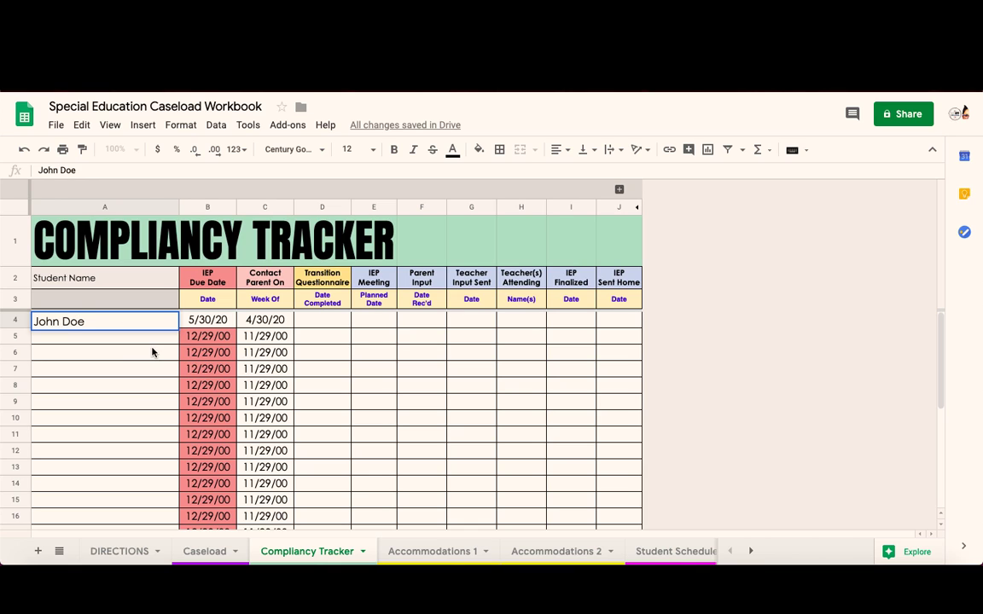
{"action": "key", "text": "Return"}
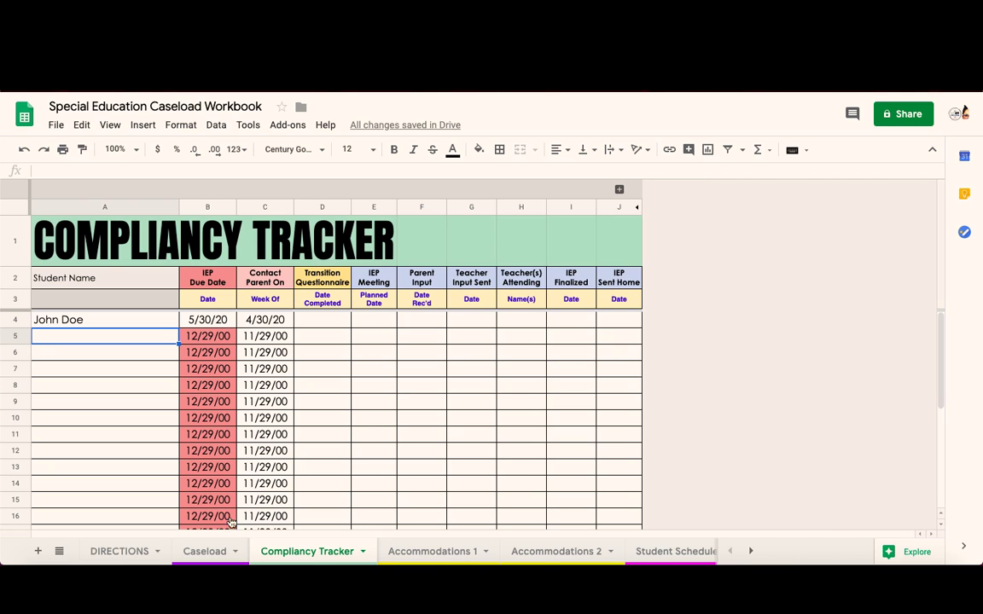
{"action": "left_click", "coordinate": [214, 554]}
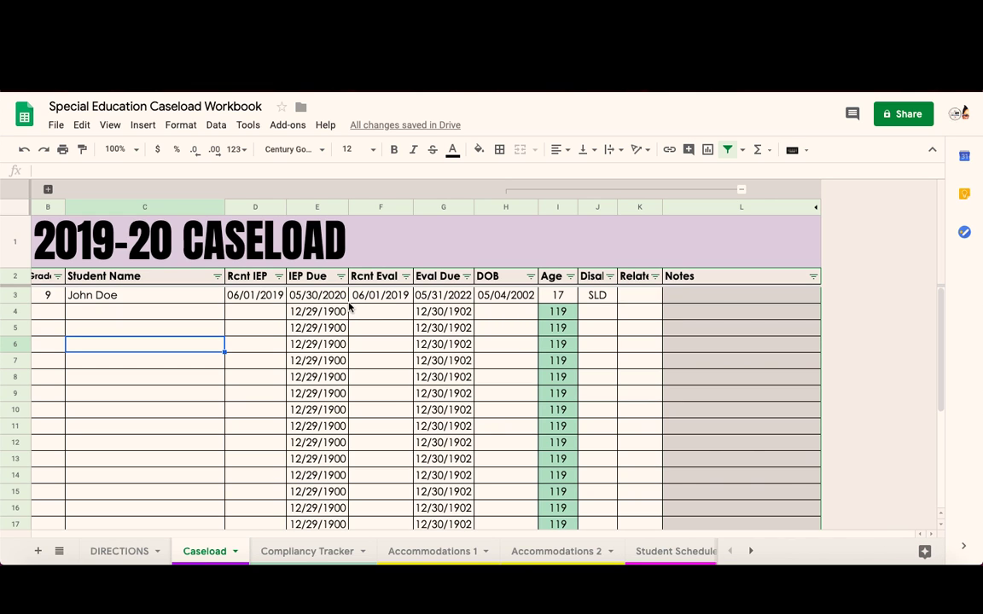
{"action": "left_click", "coordinate": [288, 554]}
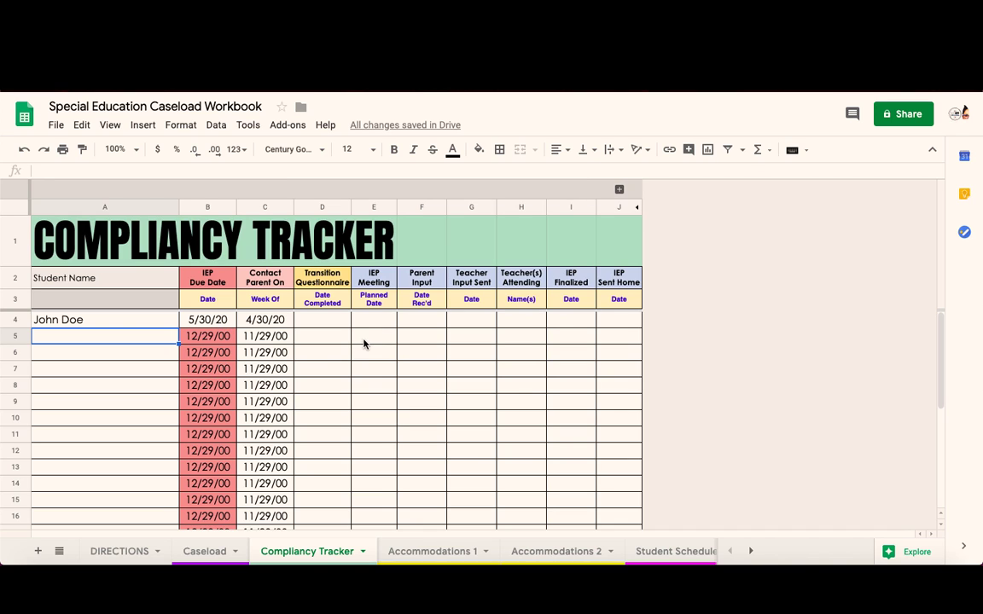
{"action": "left_click", "coordinate": [333, 324]}
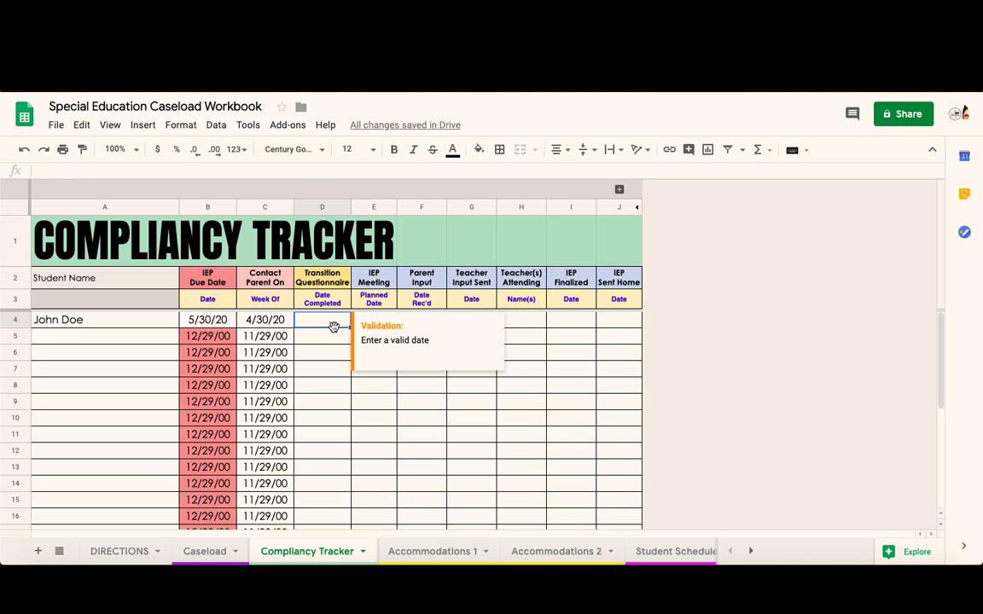
{"action": "double_click", "coordinate": [336, 320]}
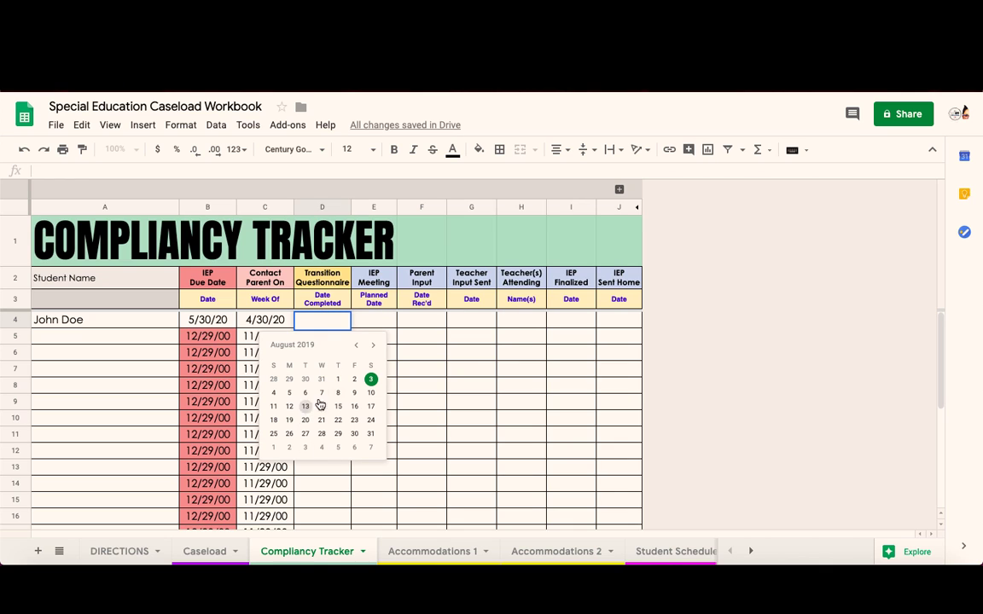
{"action": "left_click", "coordinate": [371, 324]}
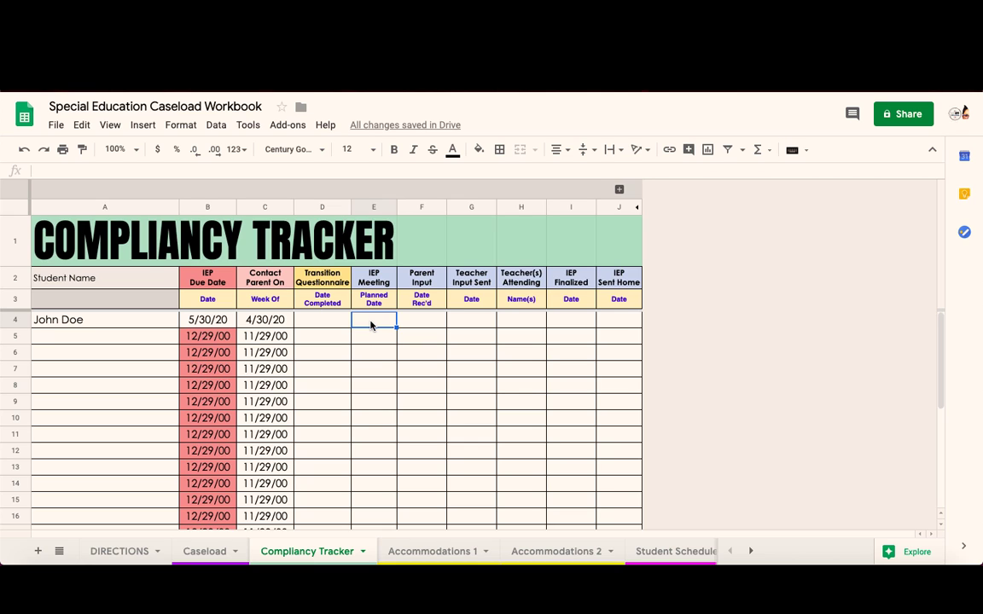
{"action": "double_click", "coordinate": [371, 323]}
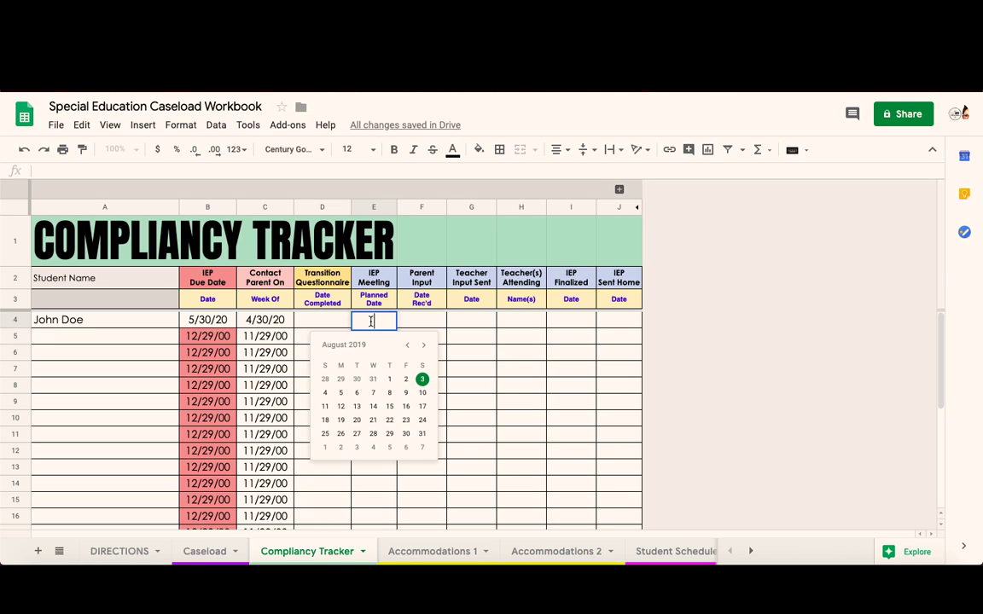
{"action": "left_click", "coordinate": [437, 321]}
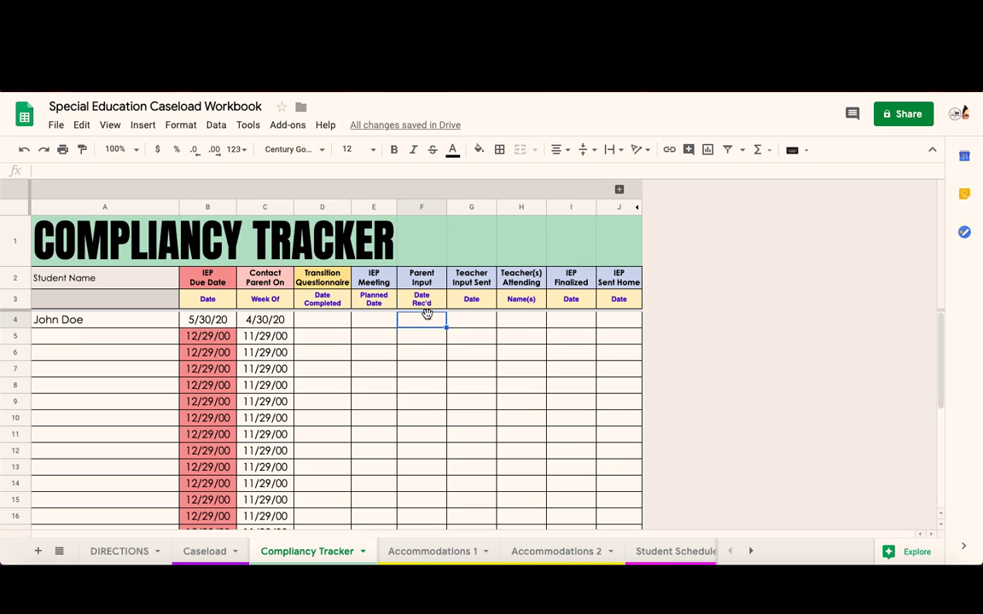
{"action": "double_click", "coordinate": [428, 321]}
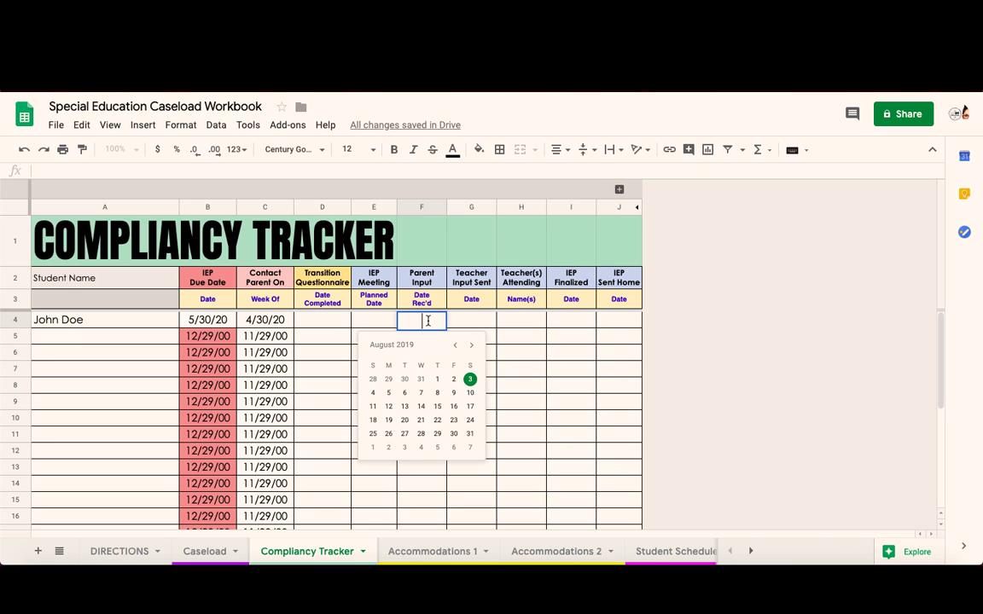
{"action": "left_click", "coordinate": [477, 327]}
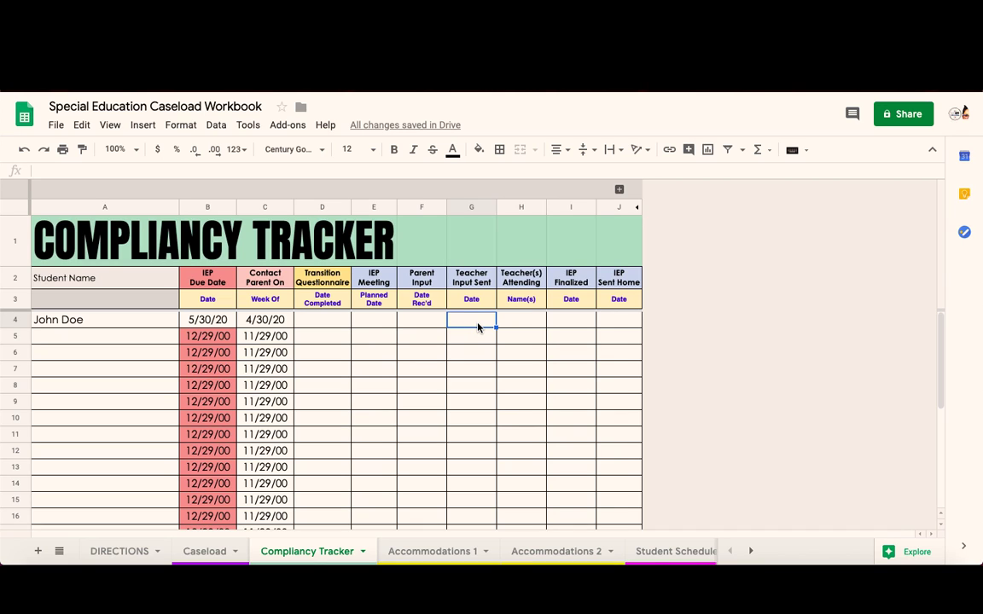
{"action": "double_click", "coordinate": [478, 327]}
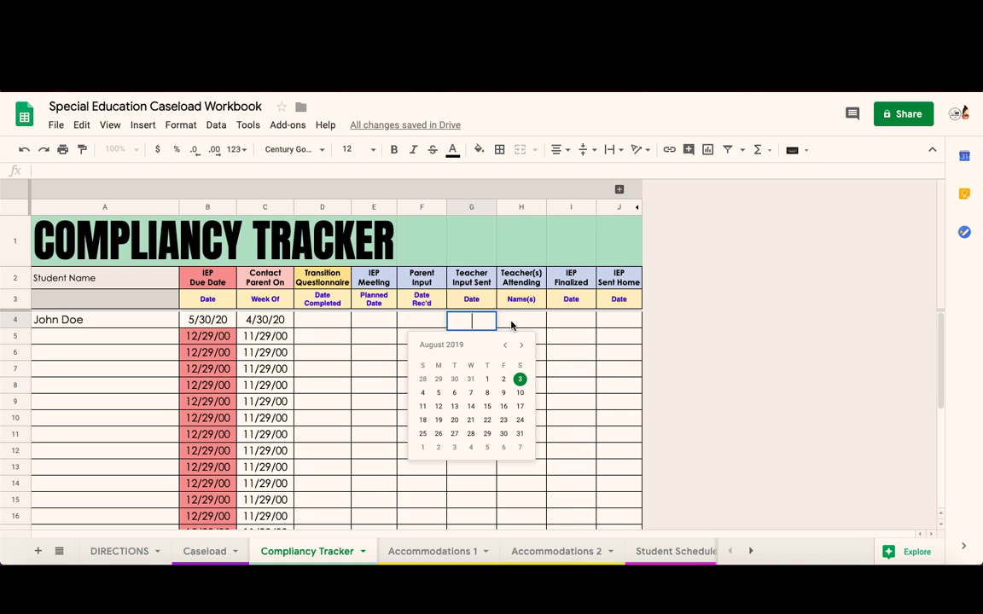
{"action": "left_click", "coordinate": [511, 325]}
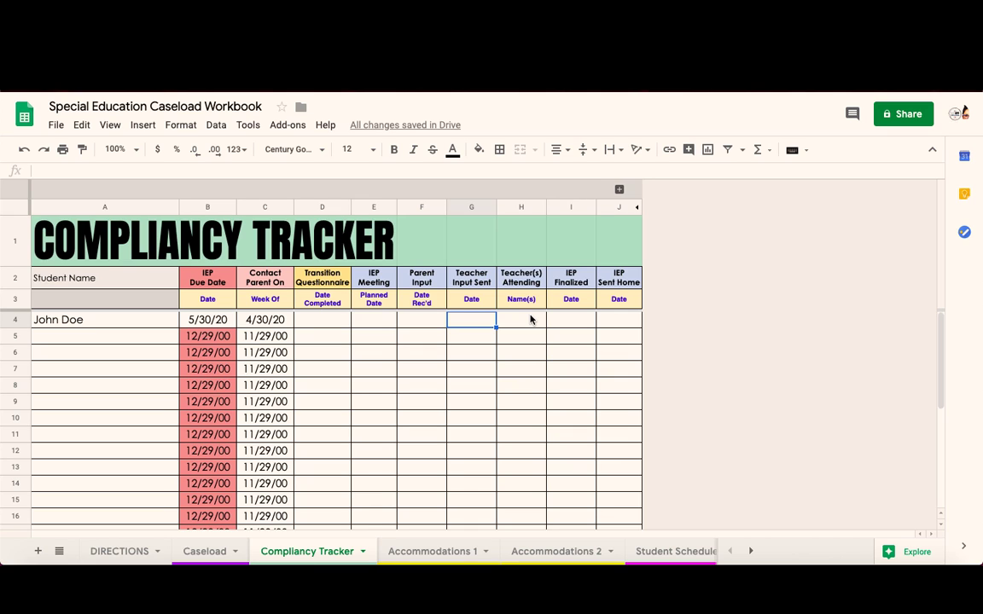
{"action": "left_click", "coordinate": [530, 319]}
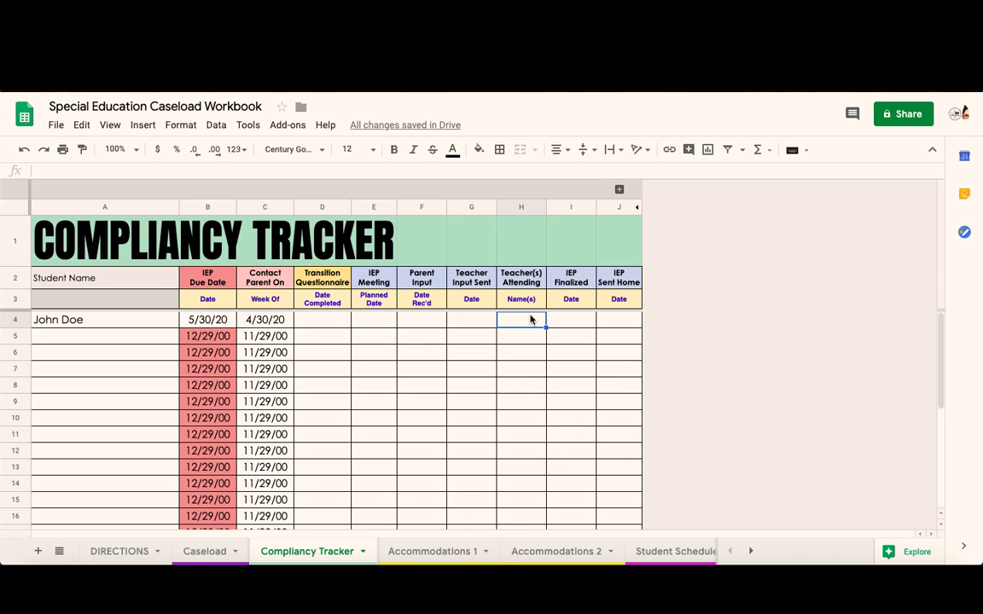
{"action": "left_click", "coordinate": [575, 325]}
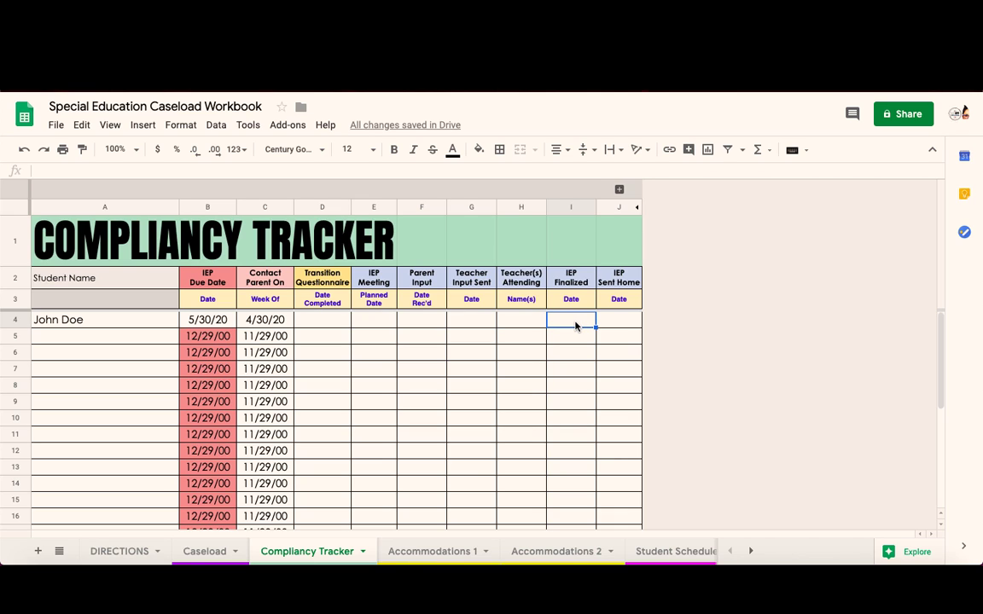
{"action": "double_click", "coordinate": [575, 325]}
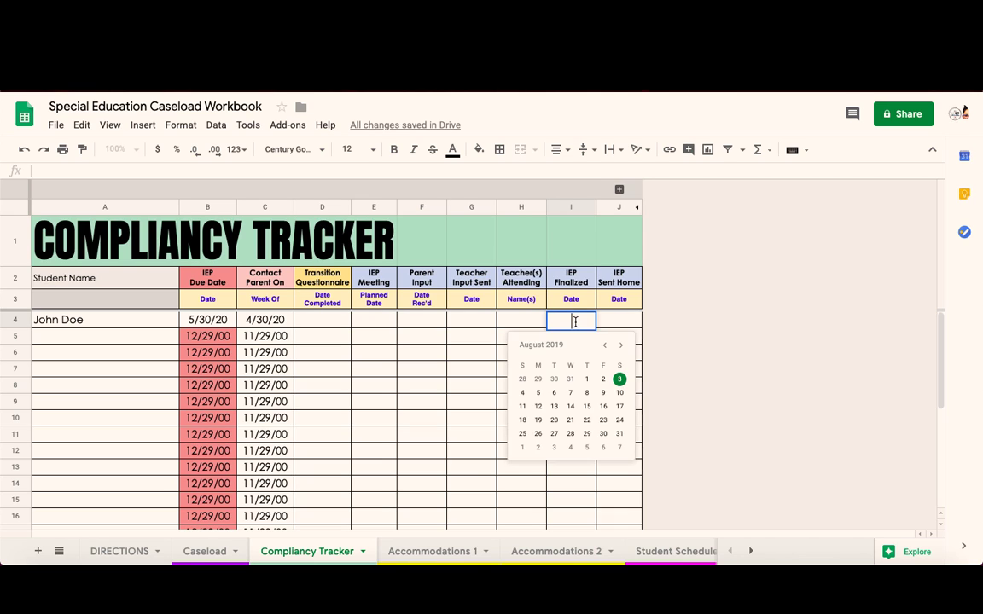
{"action": "left_click", "coordinate": [614, 326]}
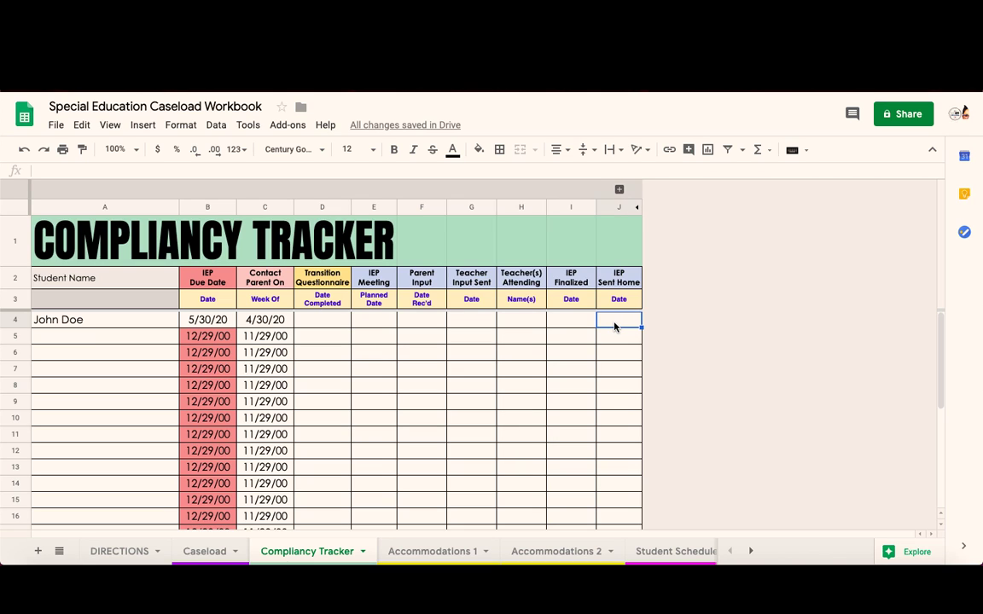
{"action": "double_click", "coordinate": [614, 326]}
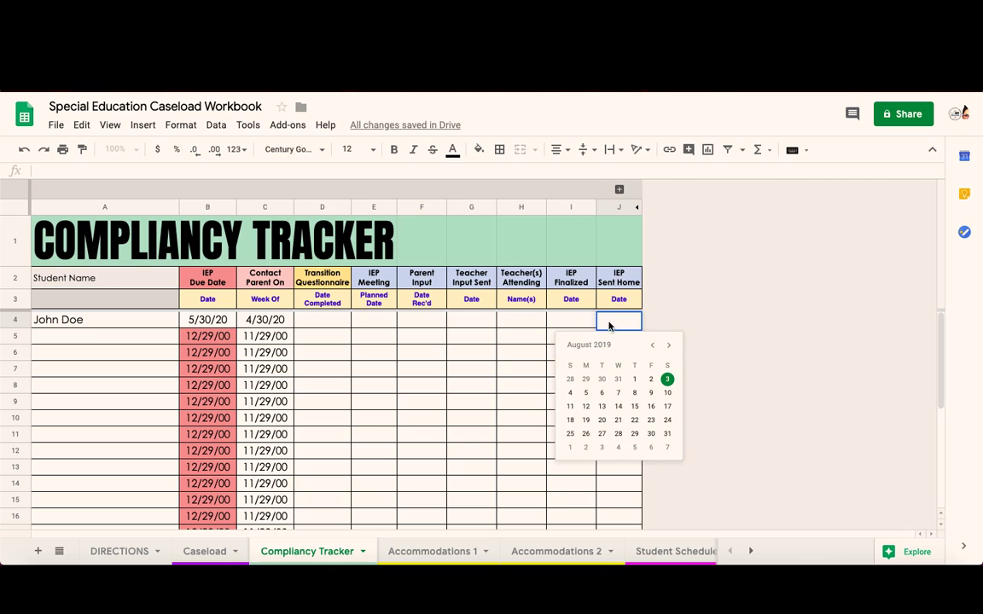
{"action": "left_click", "coordinate": [575, 324]}
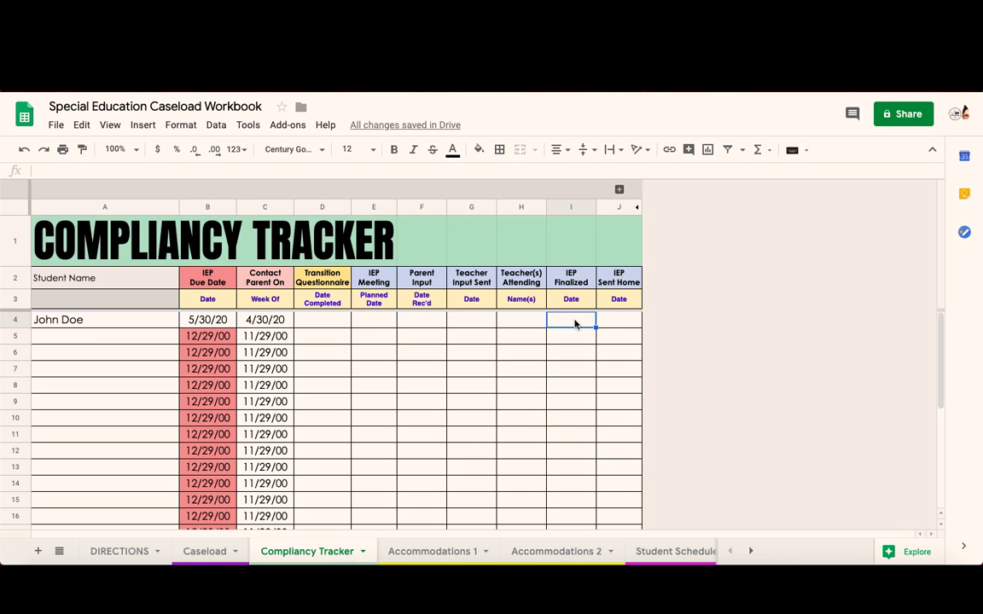
{"action": "left_click", "coordinate": [619, 191]}
{"action": "left_click", "coordinate": [613, 374]}
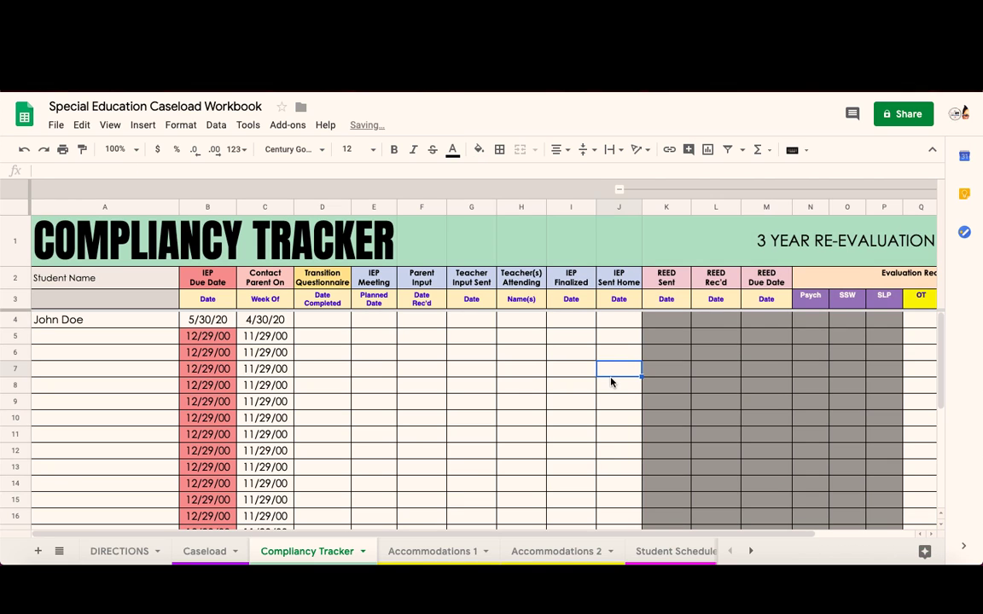
{"action": "scroll", "coordinate": [611, 382], "scroll_direction": "right", "scroll_amount": 3}
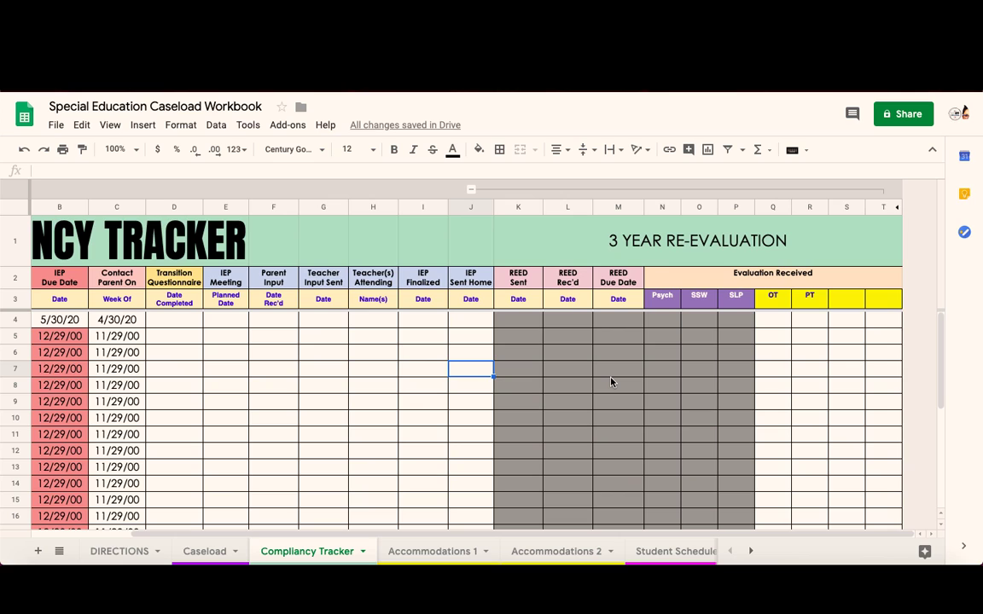
{"action": "left_click", "coordinate": [534, 279]}
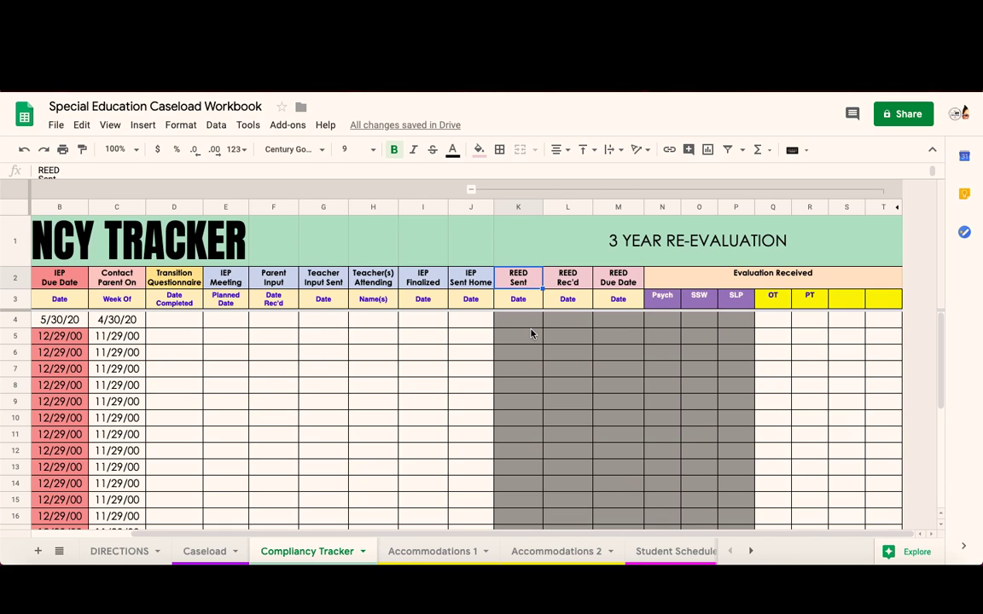
{"action": "left_click", "coordinate": [578, 326]}
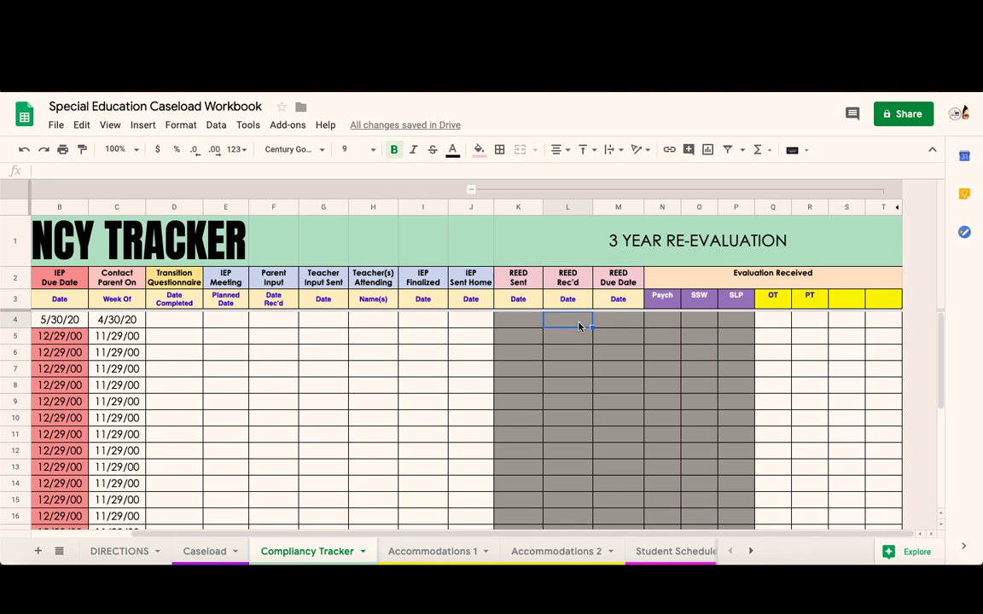
{"action": "left_click", "coordinate": [623, 326]}
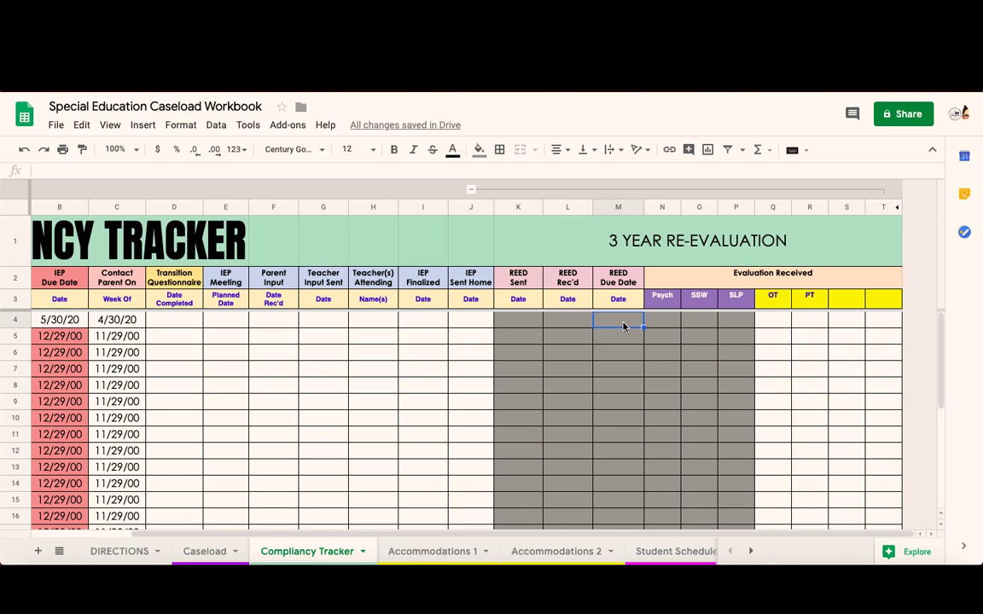
{"action": "left_click", "coordinate": [669, 322]}
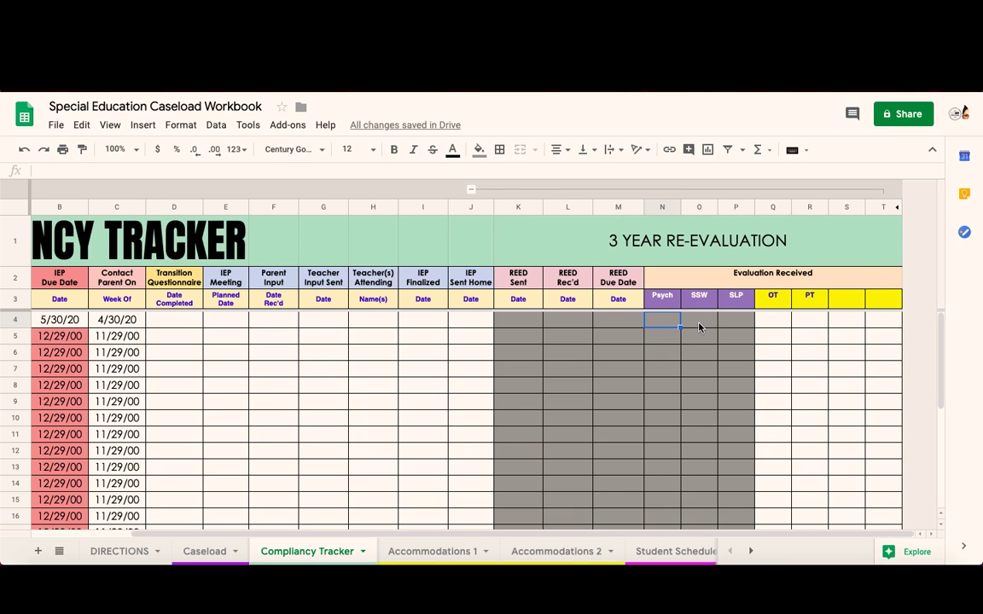
{"action": "left_click", "coordinate": [699, 324]}
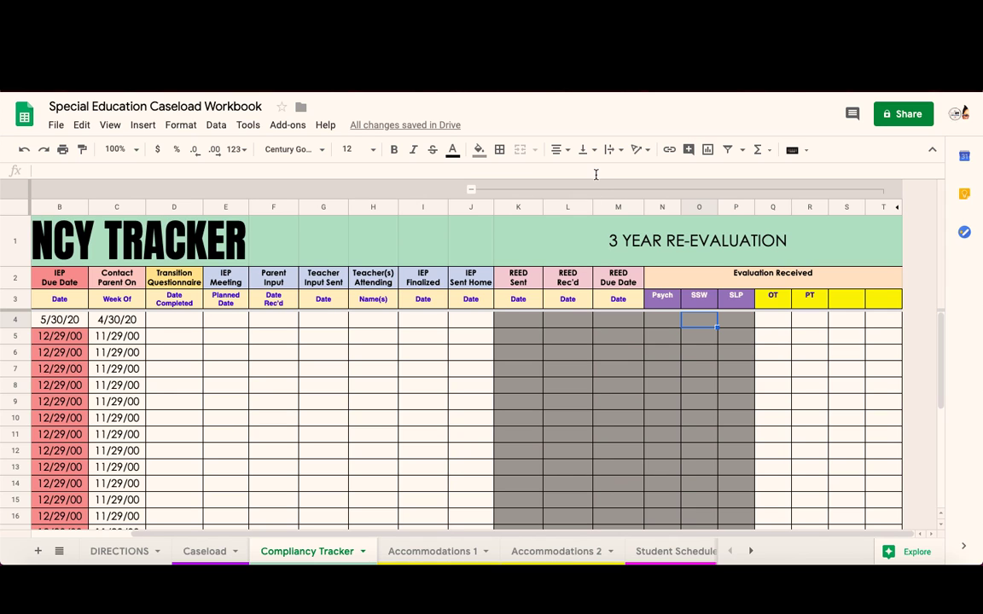
{"action": "left_click", "coordinate": [471, 190]}
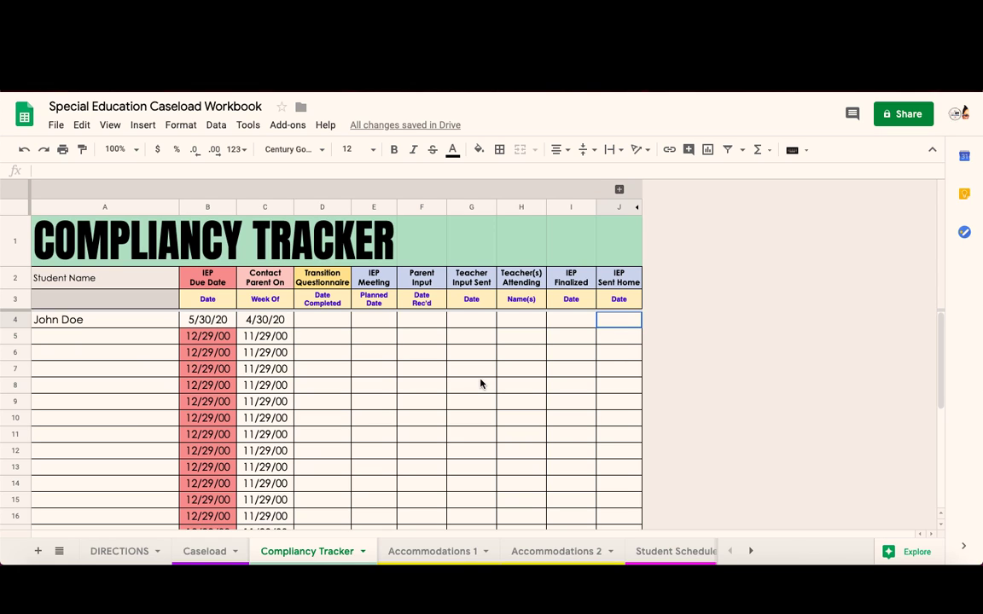
Step: On Accommodations 1, complete the student's full name in C3
{"action": "left_click", "coordinate": [428, 552]}
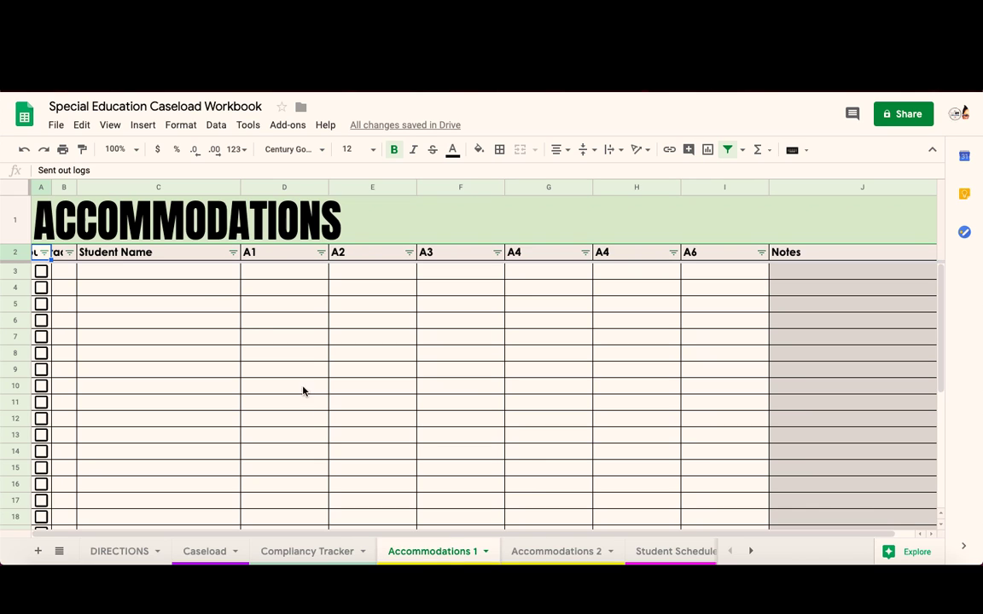
{"action": "left_click", "coordinate": [195, 281]}
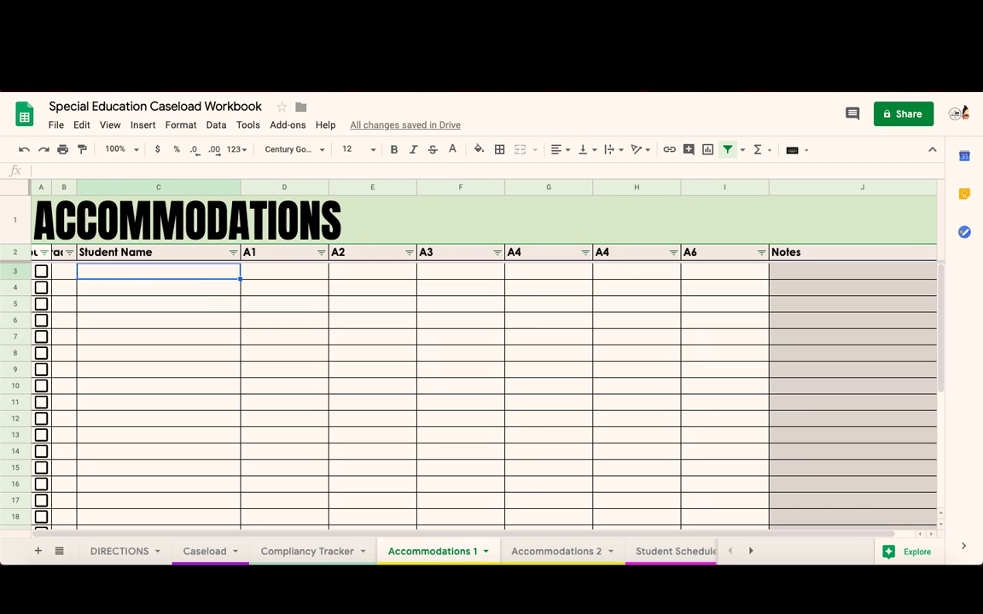
{"action": "type", "text": "Jo"}
{"action": "left_click", "coordinate": [194, 321]}
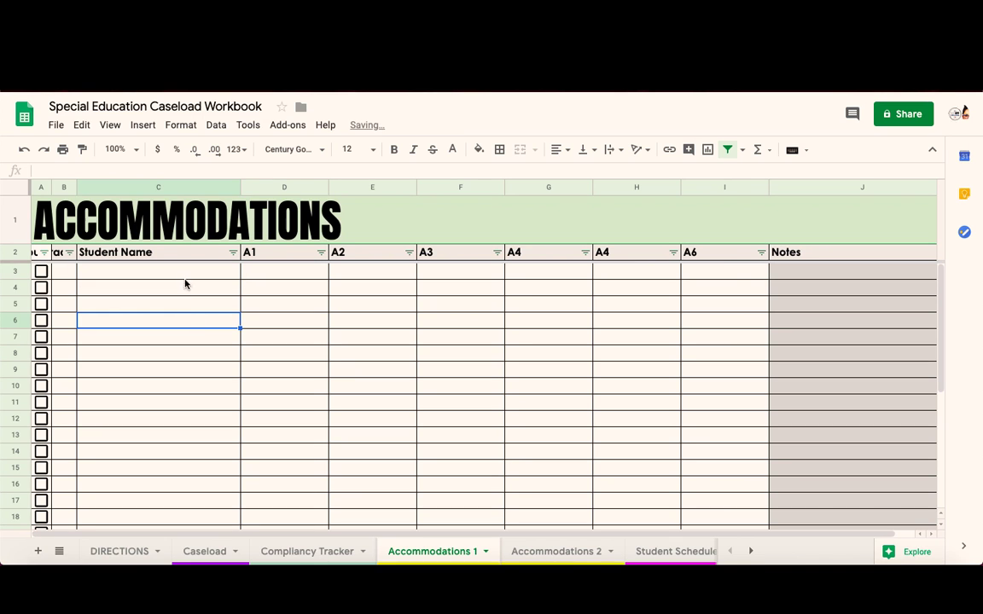
{"action": "left_click", "coordinate": [178, 259]}
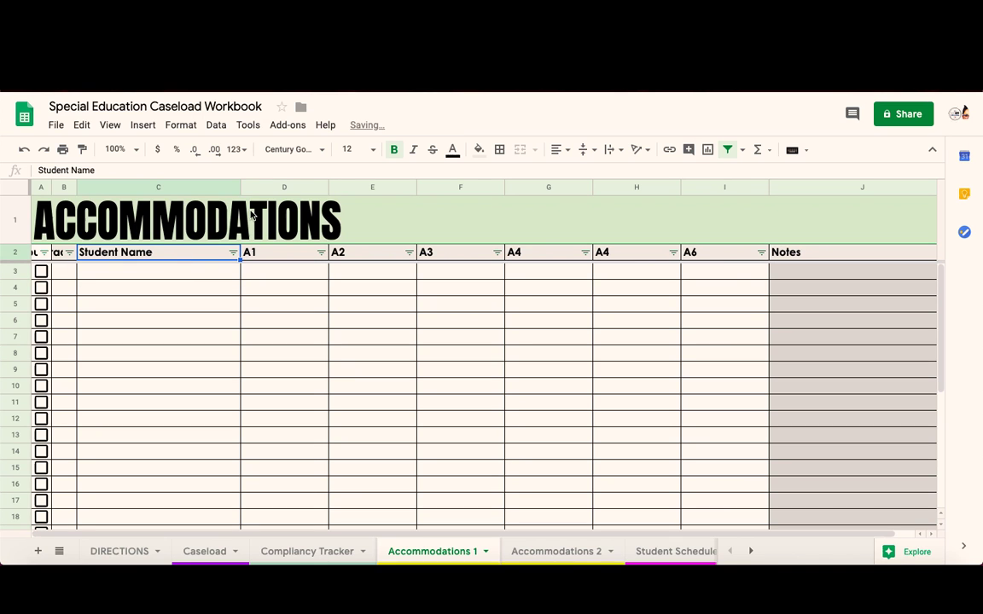
{"action": "left_click", "coordinate": [176, 188]}
{"action": "left_click", "coordinate": [452, 150]}
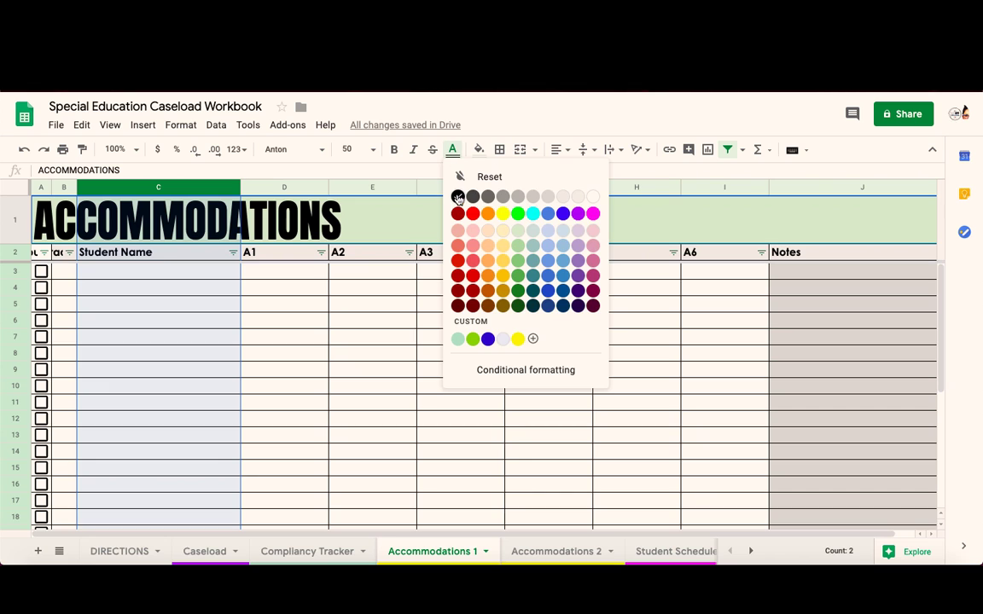
{"action": "left_click", "coordinate": [458, 195]}
{"action": "double_click", "coordinate": [174, 274]}
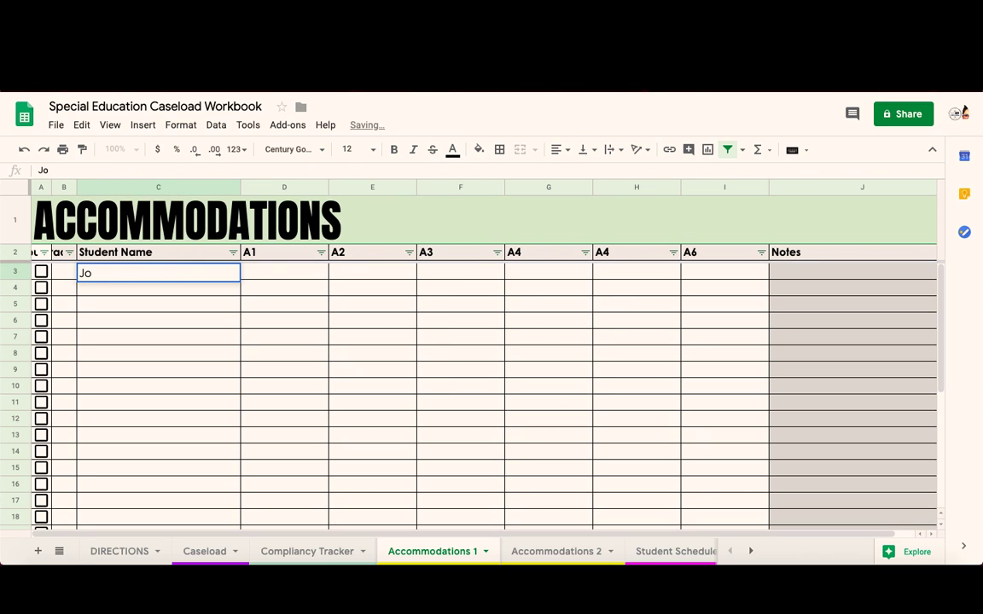
{"action": "type", "text": "hn Doe"}
{"action": "key", "text": "Tab"}
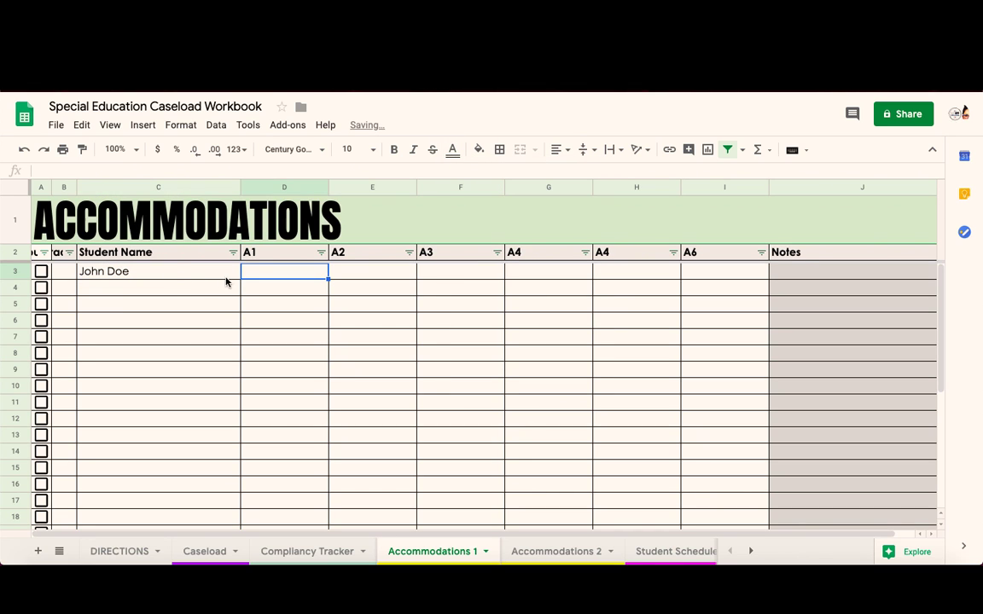
Step: Enter Small group in D3 and Tests read aloud in E3
{"action": "type", "text": "Small group"}
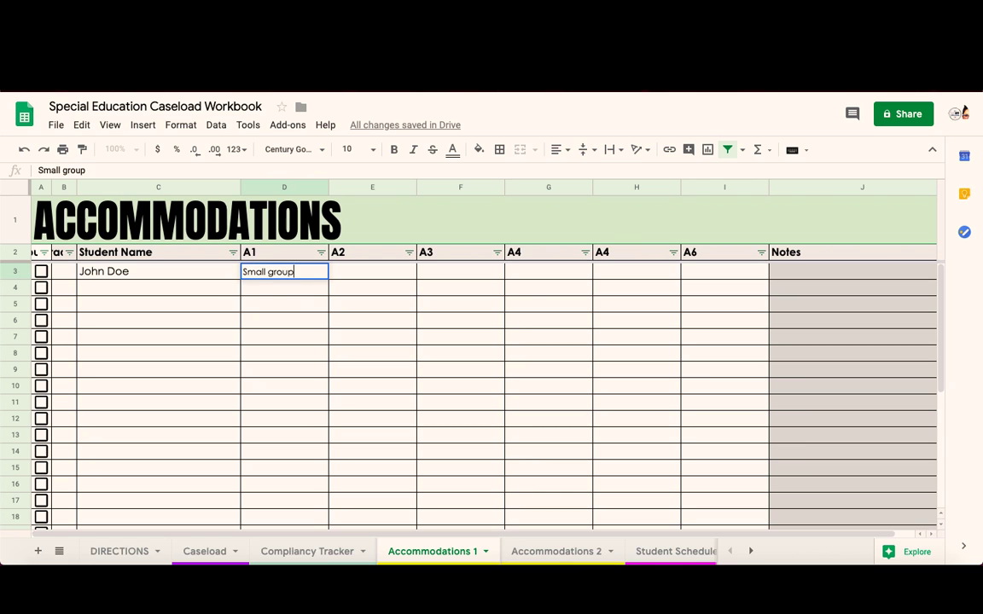
{"action": "key", "text": "Tab"}
{"action": "type", "text": "Tests read aloud"}
{"action": "left_click", "coordinate": [362, 324]}
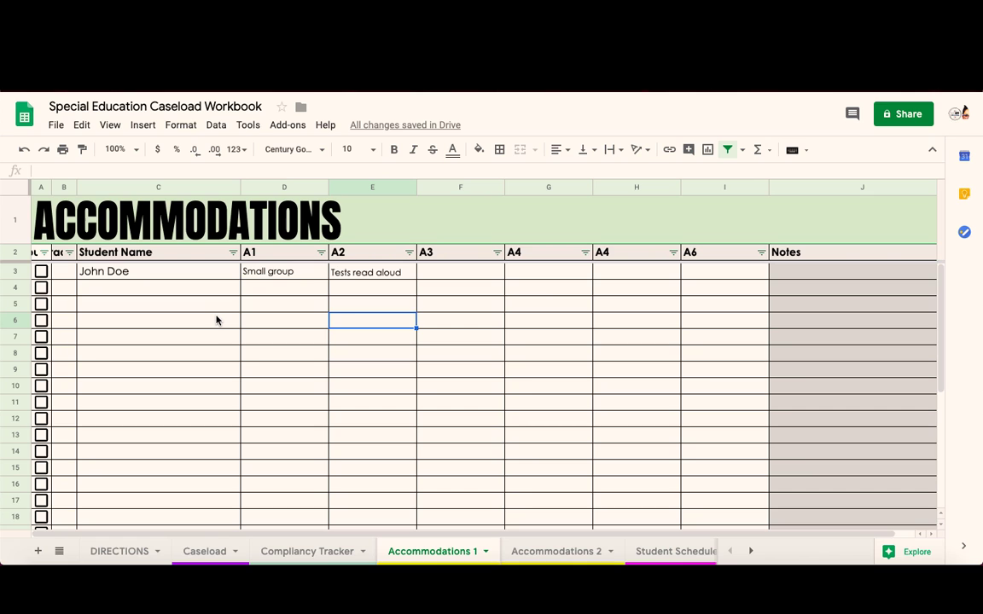
Step: Tick and then untick the A3 checkbox, leaving it unchecked
{"action": "left_click", "coordinate": [36, 253]}
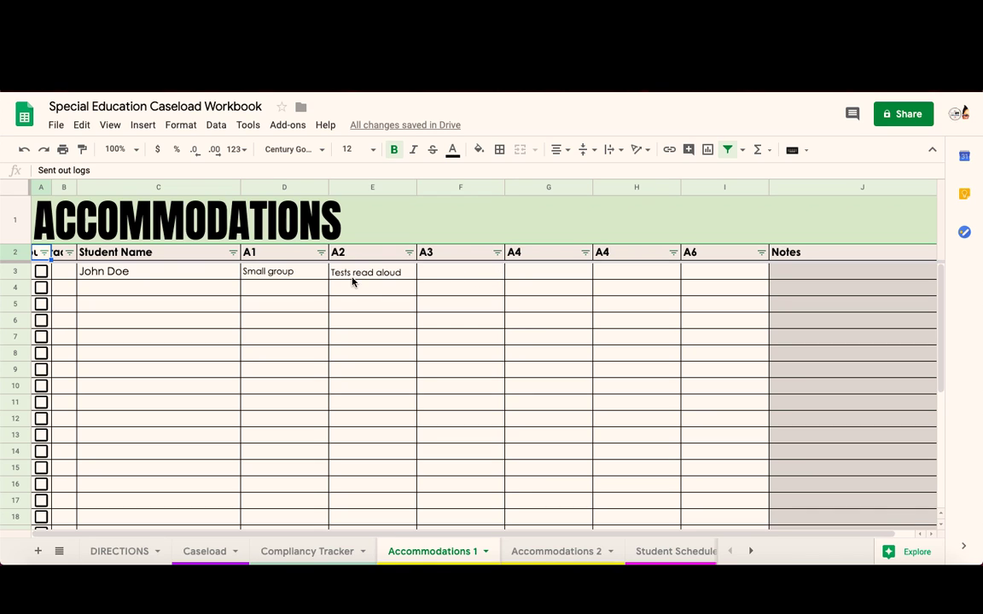
{"action": "left_click", "coordinate": [42, 271]}
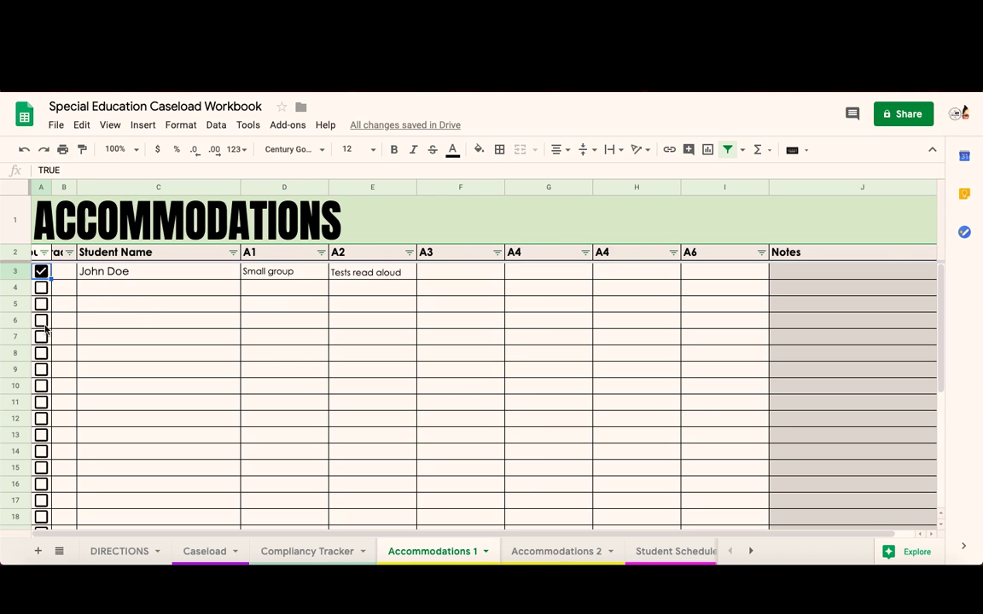
{"action": "left_click", "coordinate": [41, 271]}
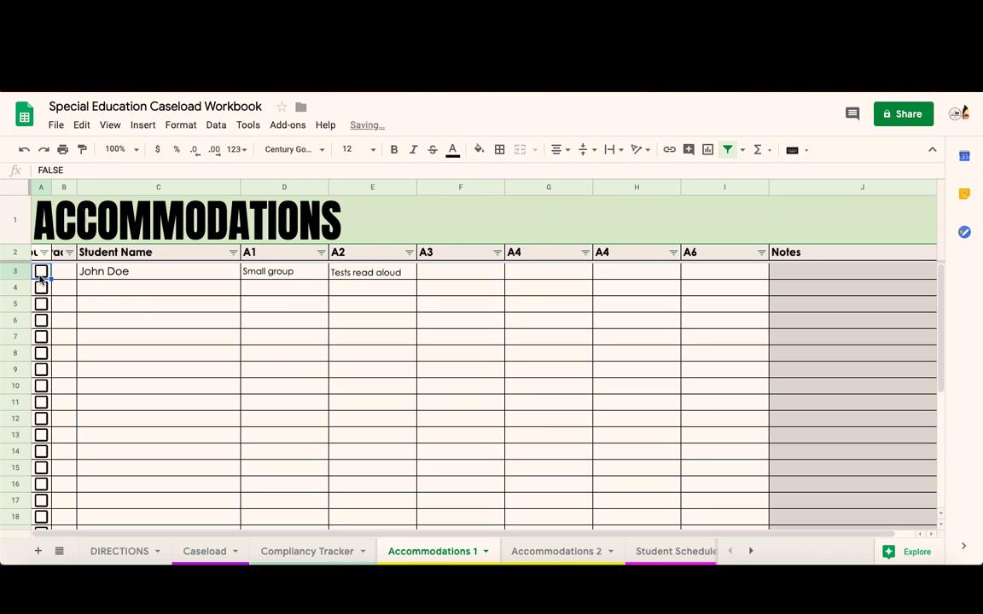
{"action": "left_click", "coordinate": [58, 254]}
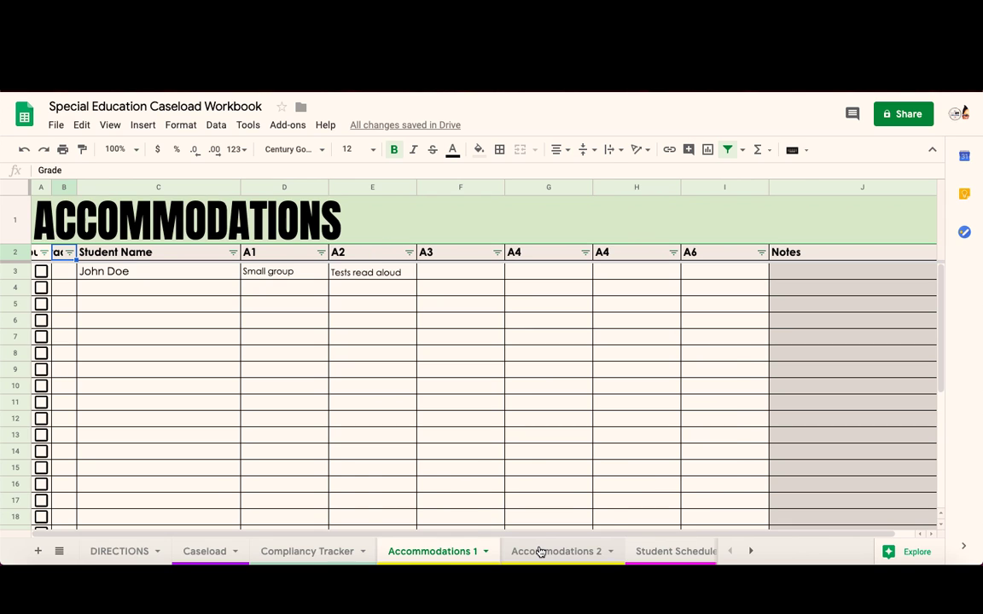
Step: On Accommodations 2, enter the student's name in B2 and grade 9 in B3
{"action": "left_click", "coordinate": [540, 553]}
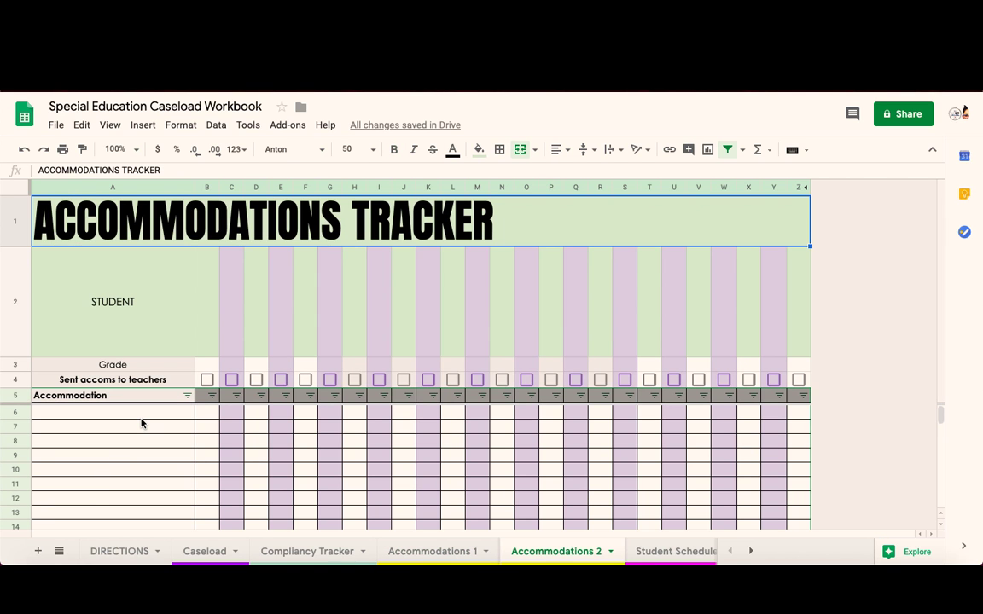
{"action": "left_click", "coordinate": [216, 291]}
{"action": "type", "text": "John "}
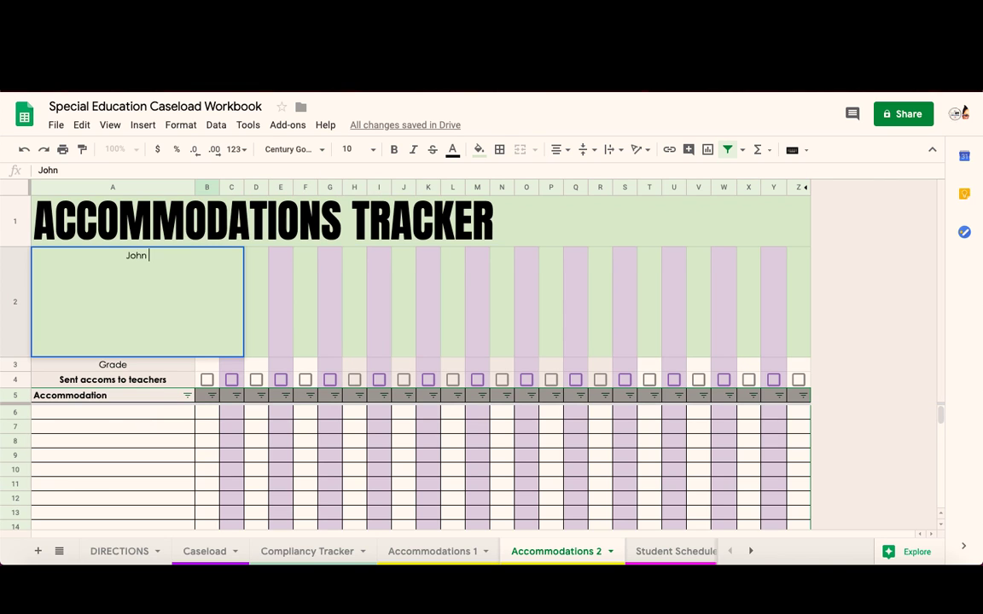
{"action": "type", "text": "Doe"}
{"action": "left_click", "coordinate": [272, 288]}
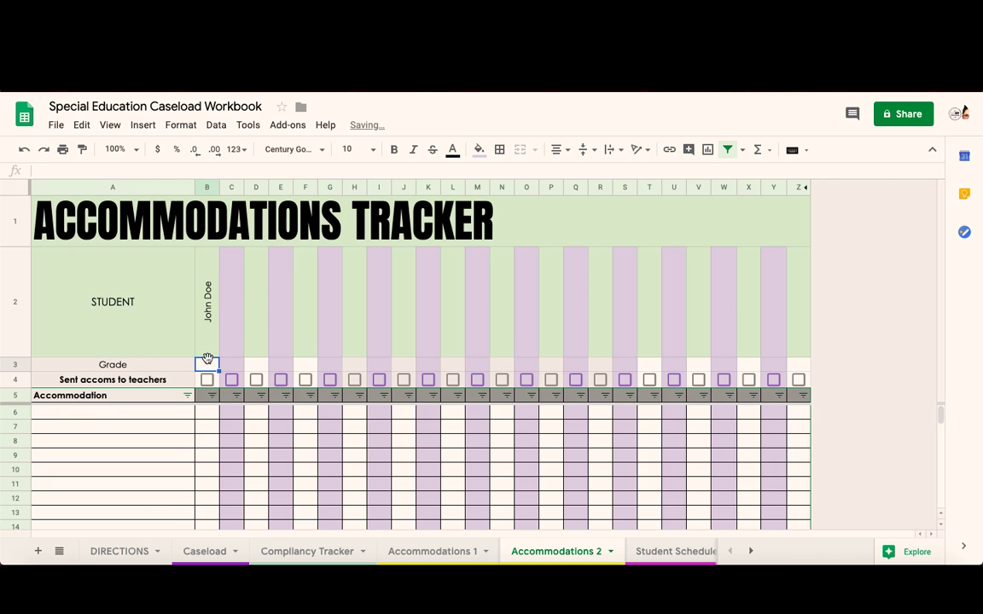
{"action": "type", "text": "9"}
{"action": "left_click", "coordinate": [231, 440]}
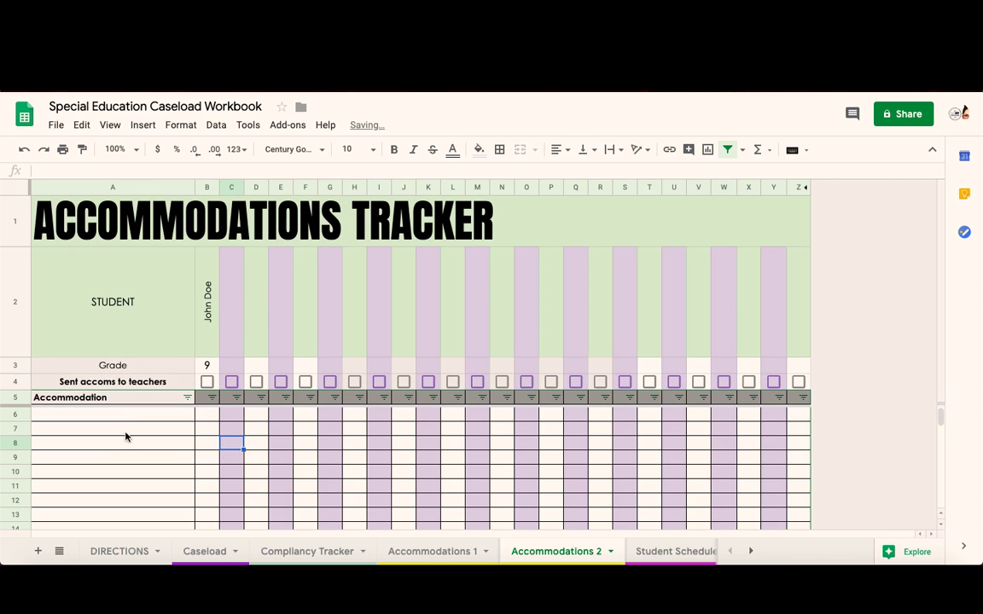
Step: List Small group and Tests read aloud in A6:A7, marking each with x in B6 and B7
{"action": "left_click", "coordinate": [118, 416]}
{"action": "type", "text": "Small"}
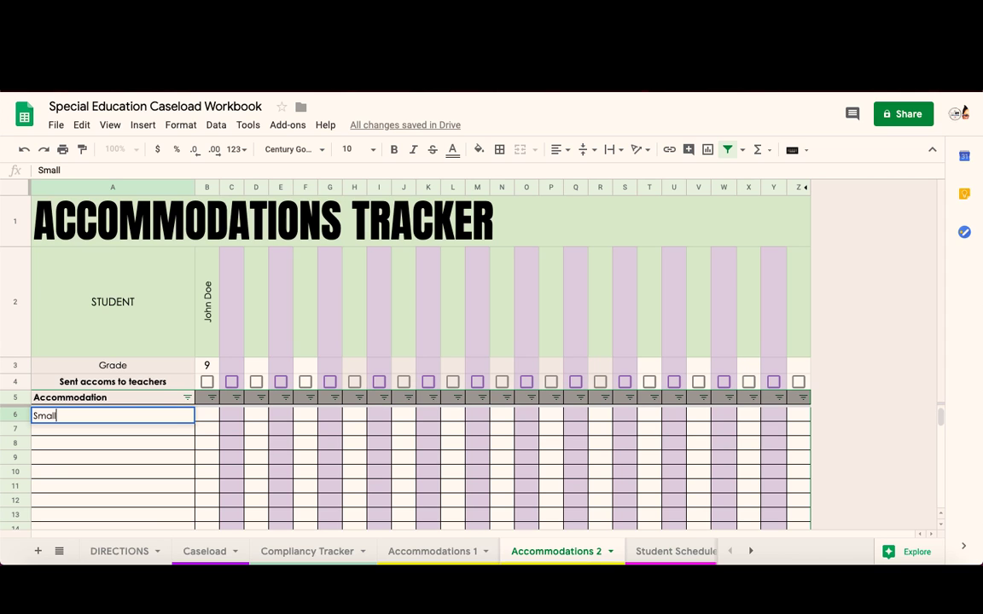
{"action": "type", "text": " group"}
{"action": "key", "text": "Return"}
{"action": "type", "text": "Tests read aloud"}
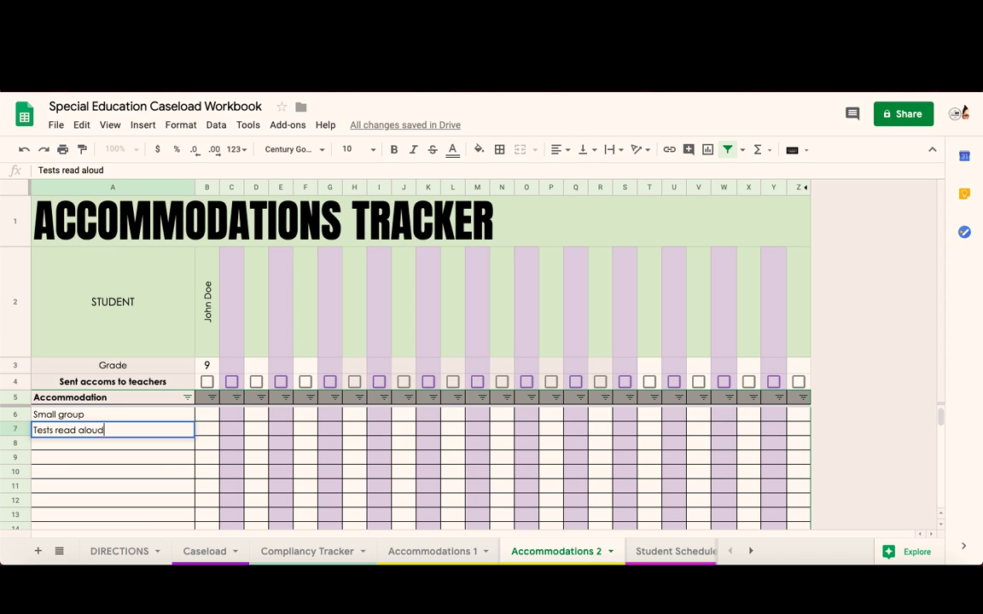
{"action": "left_click", "coordinate": [208, 417]}
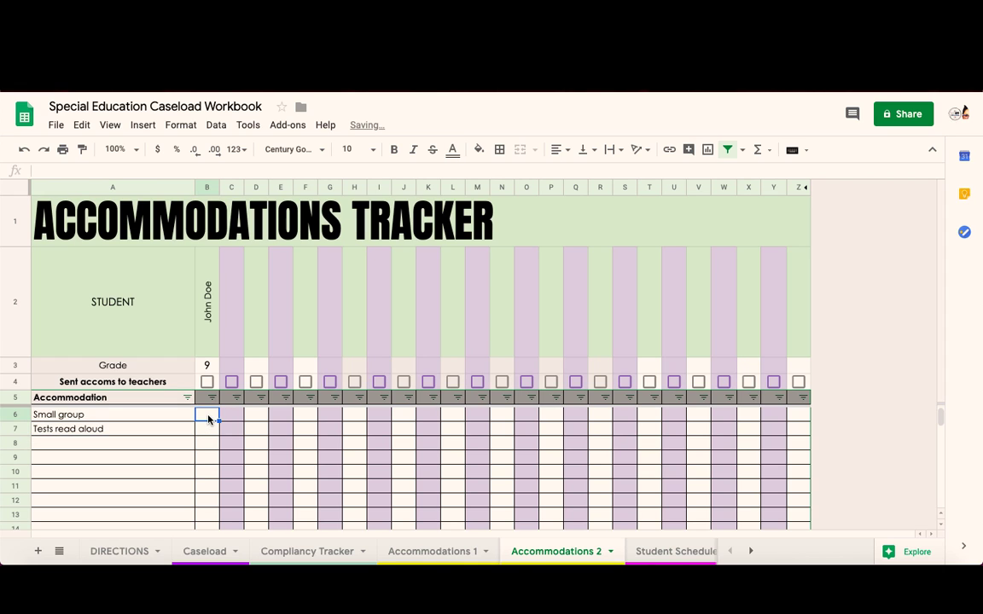
{"action": "type", "text": "x"}
{"action": "key", "text": "Return"}
{"action": "type", "text": "x"}
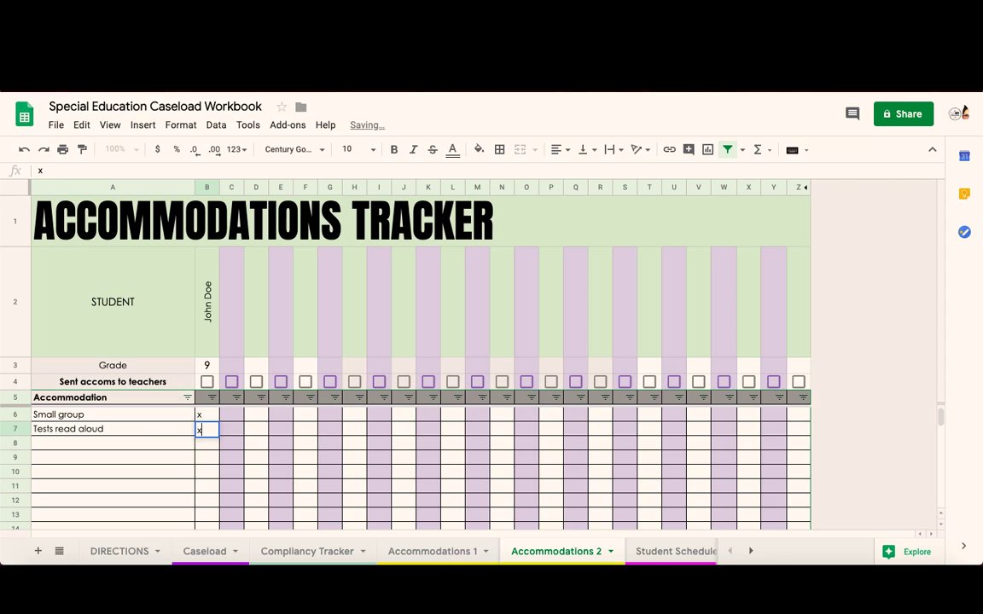
{"action": "key", "text": "Return"}
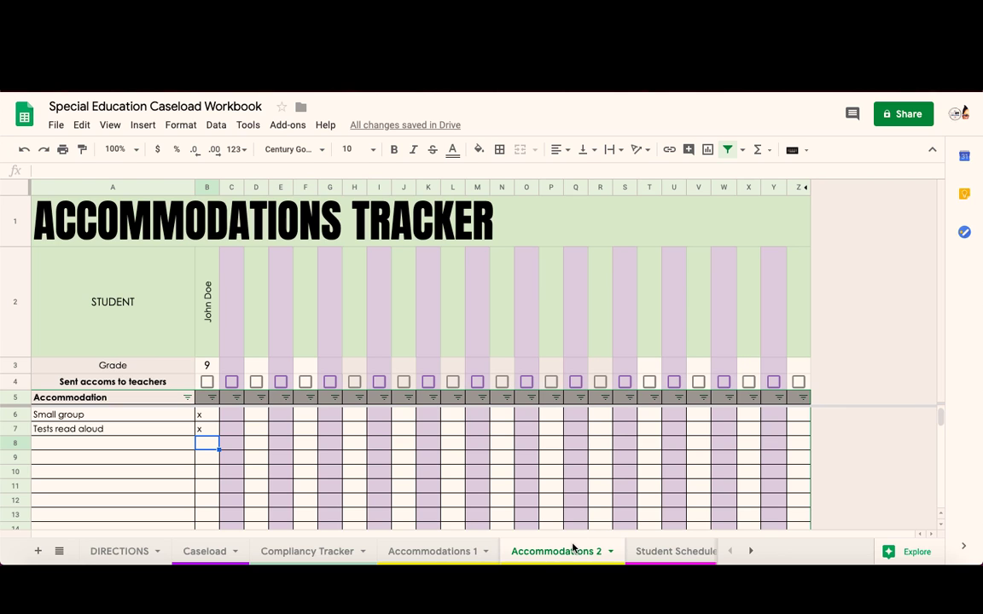
Step: Open the Student Schedules sheet and look through row 3's empty cells without entering anything
{"action": "left_click", "coordinate": [668, 552]}
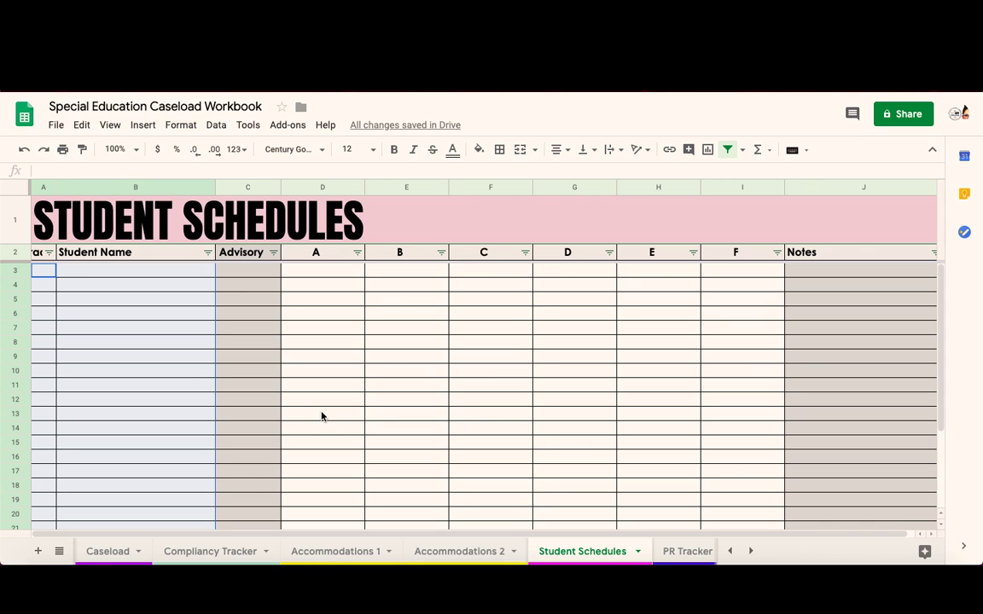
{"action": "left_click", "coordinate": [43, 273]}
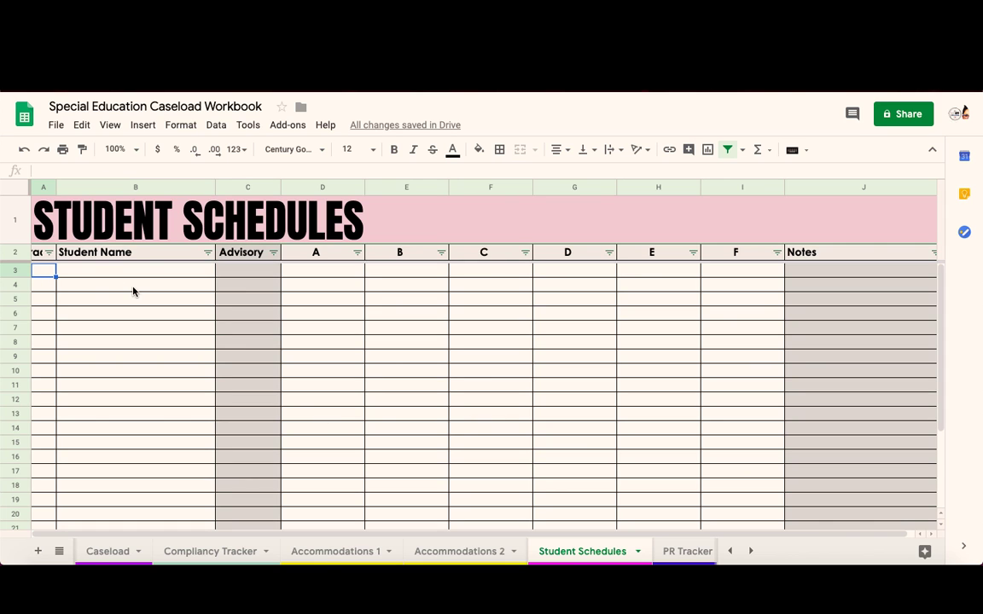
{"action": "left_click", "coordinate": [244, 279]}
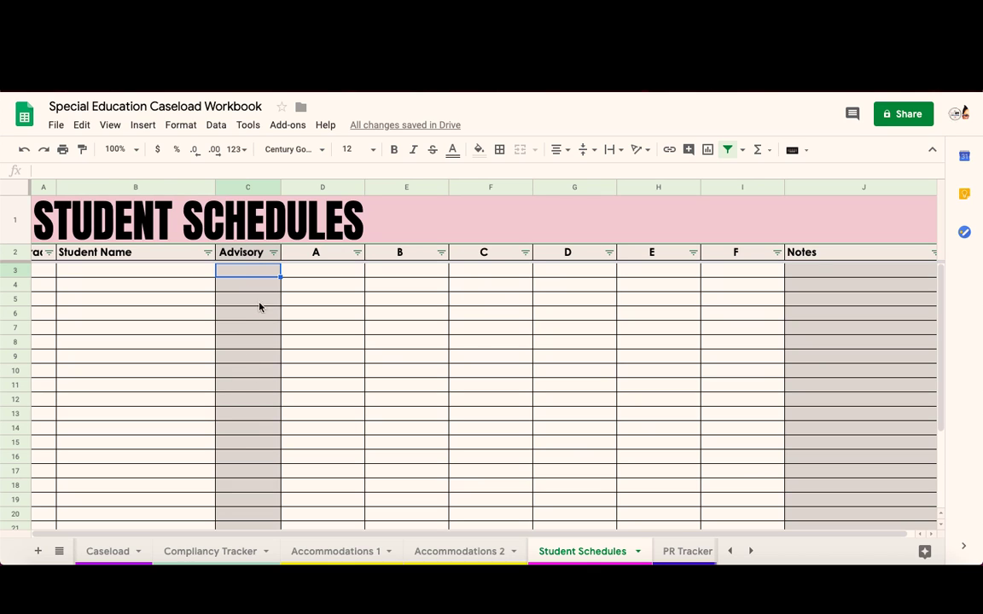
{"action": "left_click", "coordinate": [332, 272]}
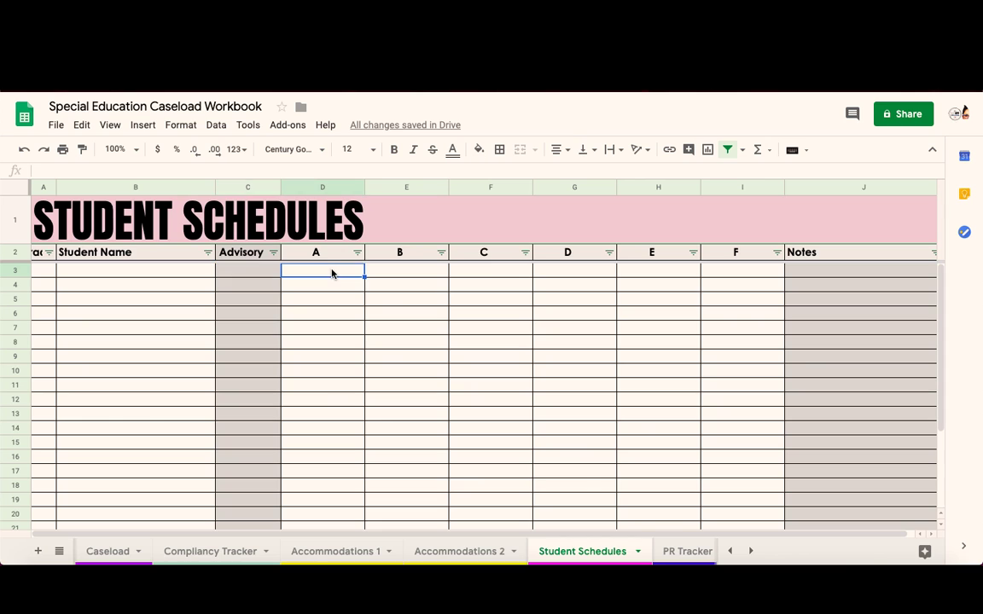
{"action": "key", "text": "Right"}
{"action": "key", "text": "Right"}
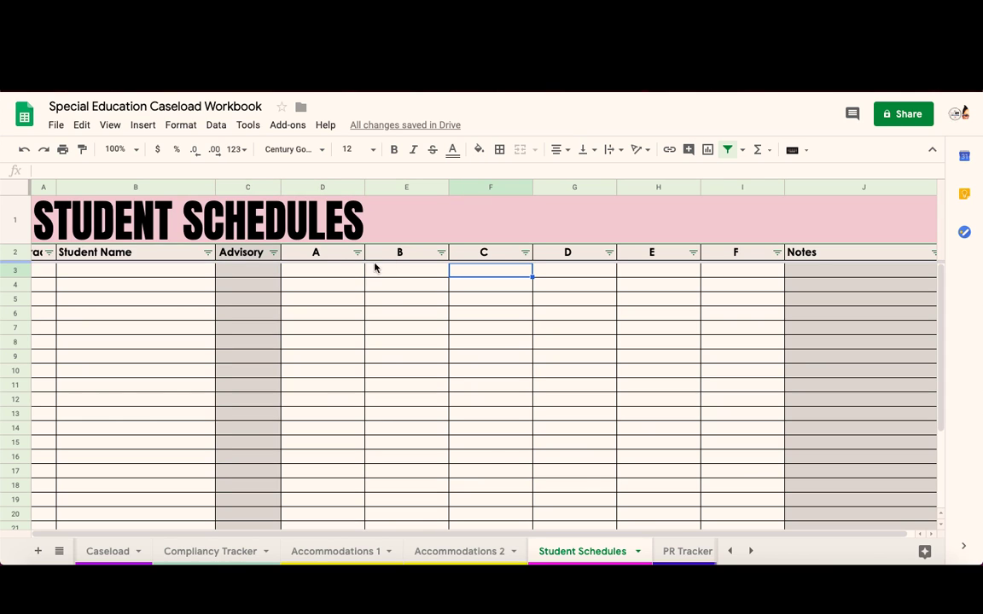
{"action": "left_click", "coordinate": [335, 273]}
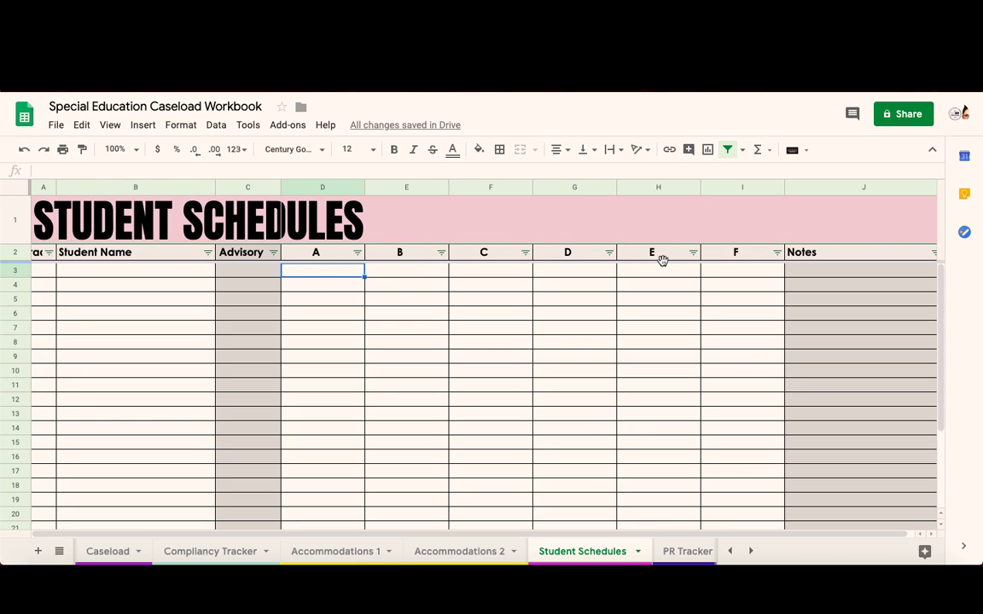
Step: On the PR Tracker sheet, tick row 3's Completed and Printed boxes, then untick both
{"action": "left_click", "coordinate": [686, 552]}
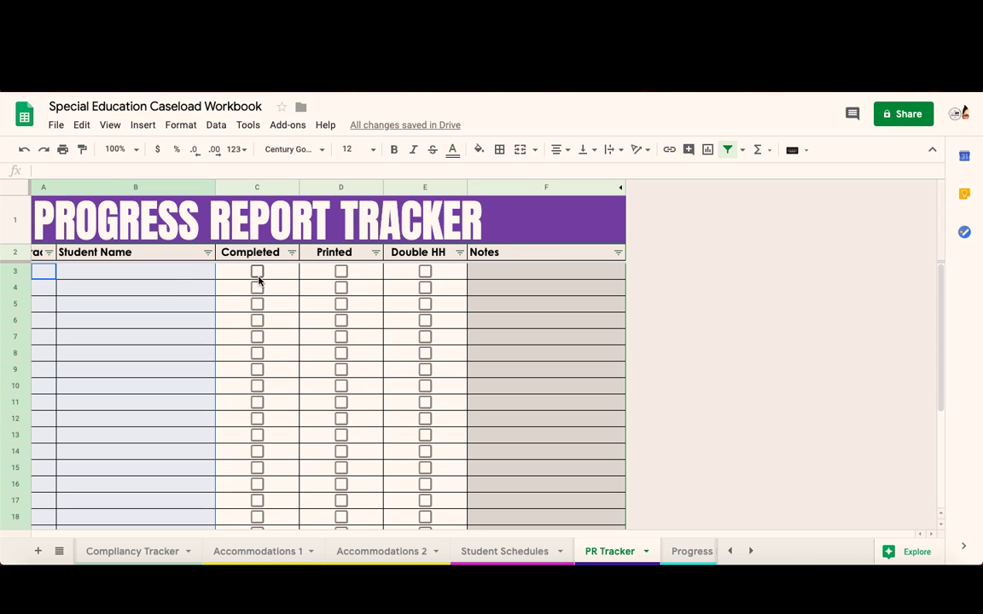
{"action": "left_click", "coordinate": [258, 272]}
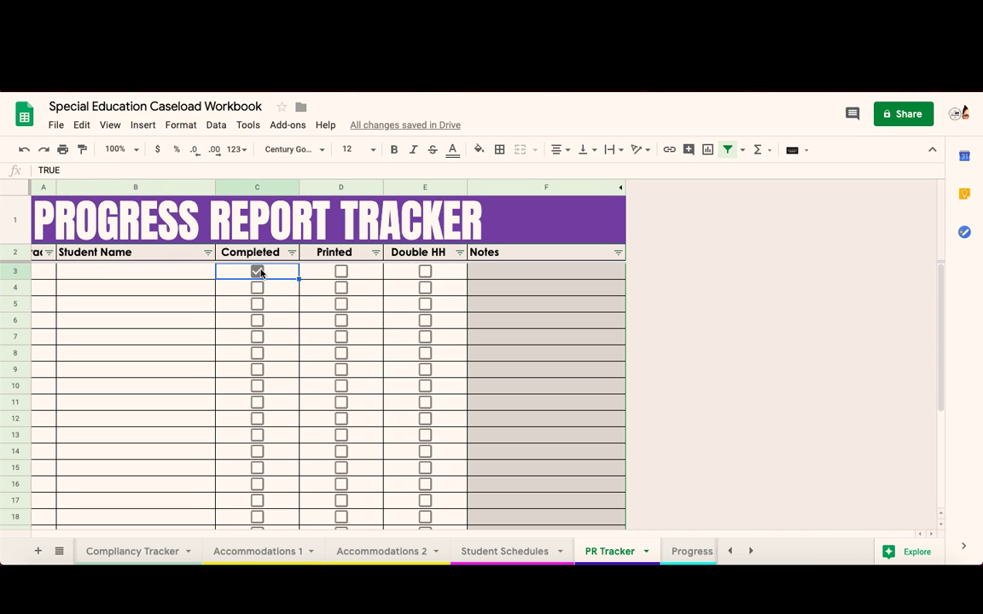
{"action": "left_click", "coordinate": [342, 272]}
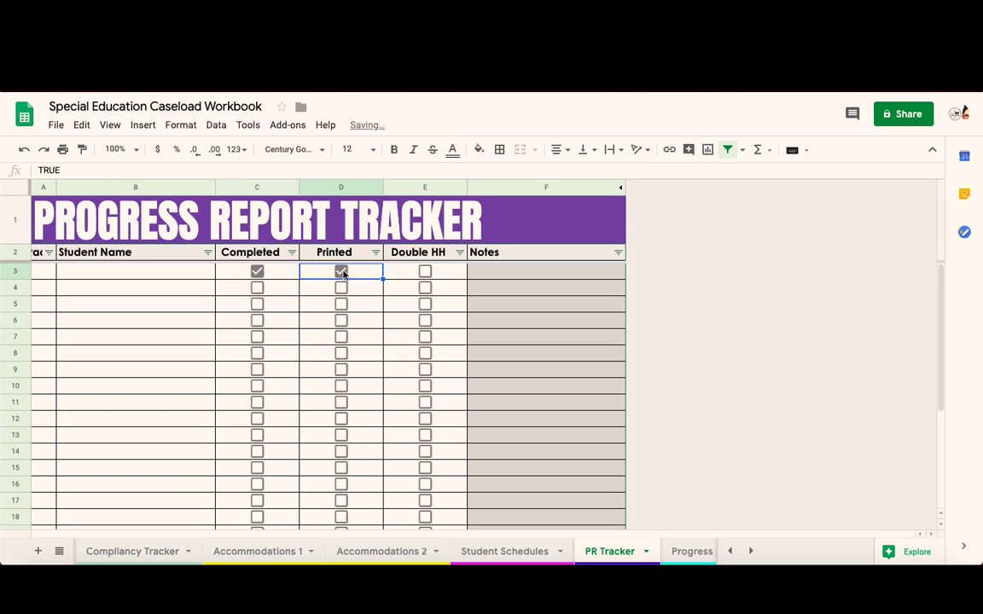
{"action": "left_click", "coordinate": [536, 273]}
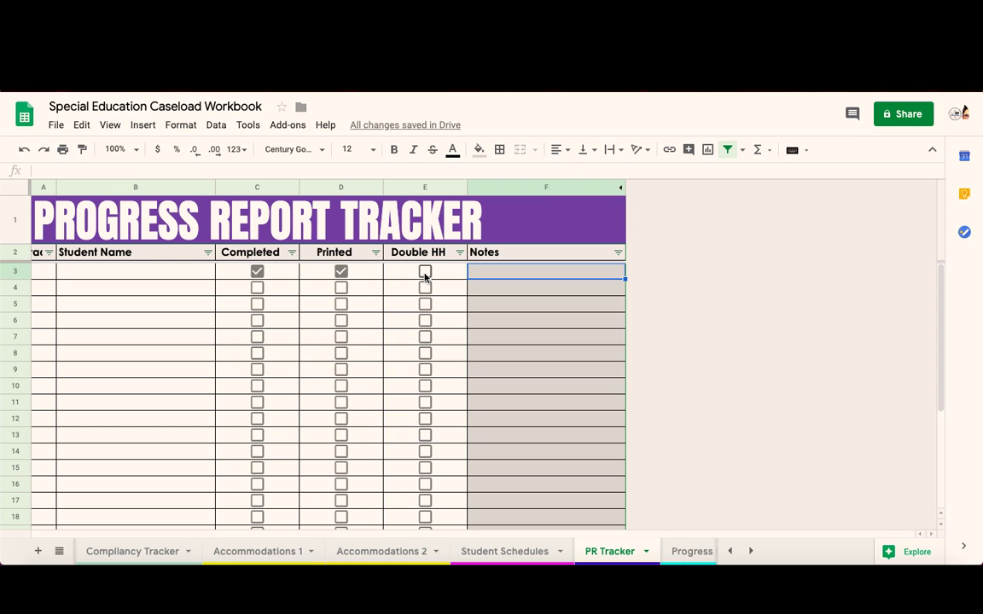
{"action": "left_click", "coordinate": [340, 272]}
{"action": "left_click", "coordinate": [257, 272]}
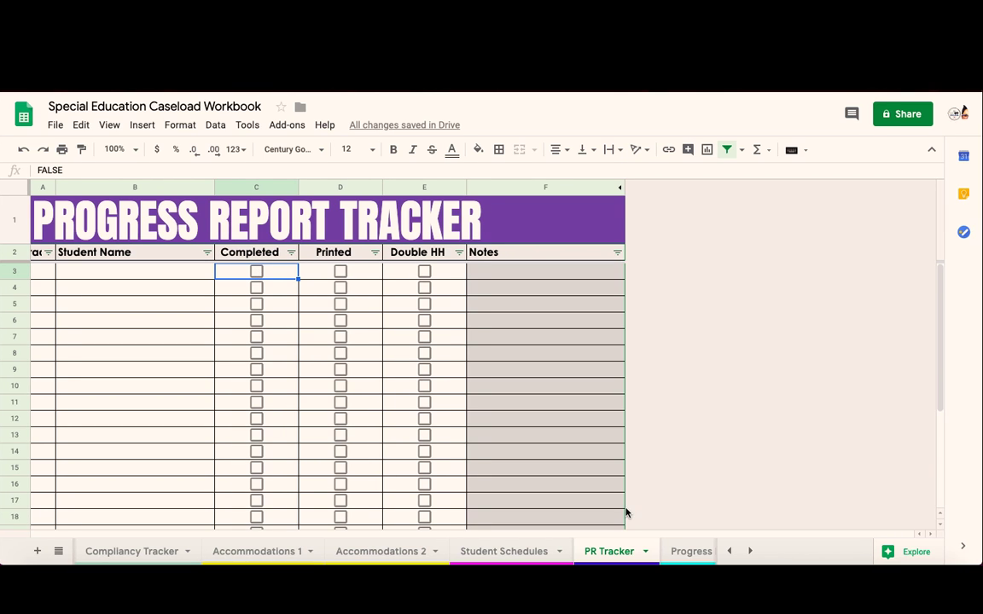
{"action": "left_click", "coordinate": [680, 555]}
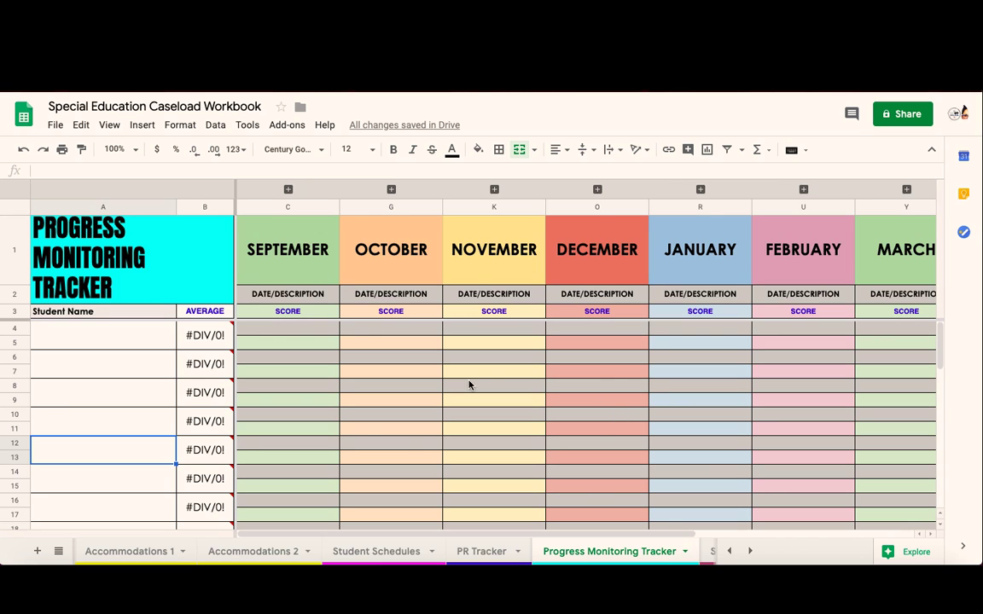
{"action": "left_click", "coordinate": [149, 333]}
{"action": "type", "text": "John Doe"}
{"action": "left_click", "coordinate": [145, 361]}
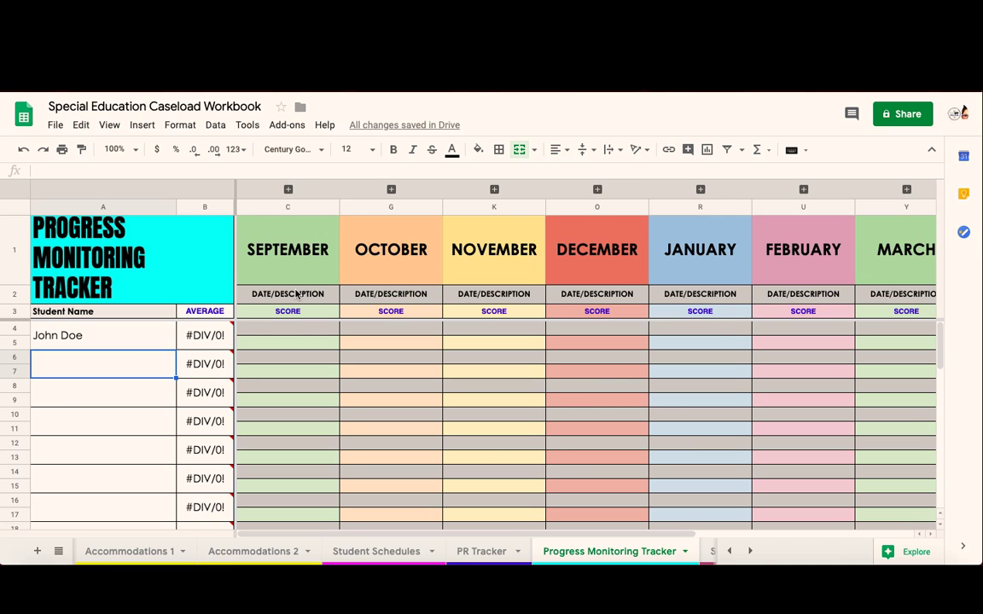
{"action": "left_click", "coordinate": [309, 239]}
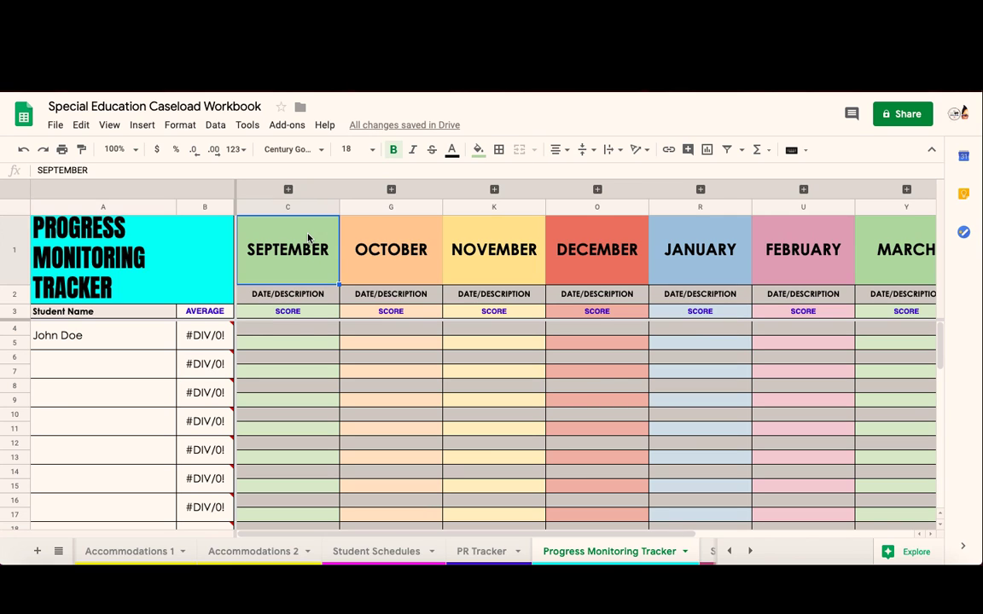
{"action": "left_click", "coordinate": [363, 217]}
{"action": "left_click", "coordinate": [461, 223]}
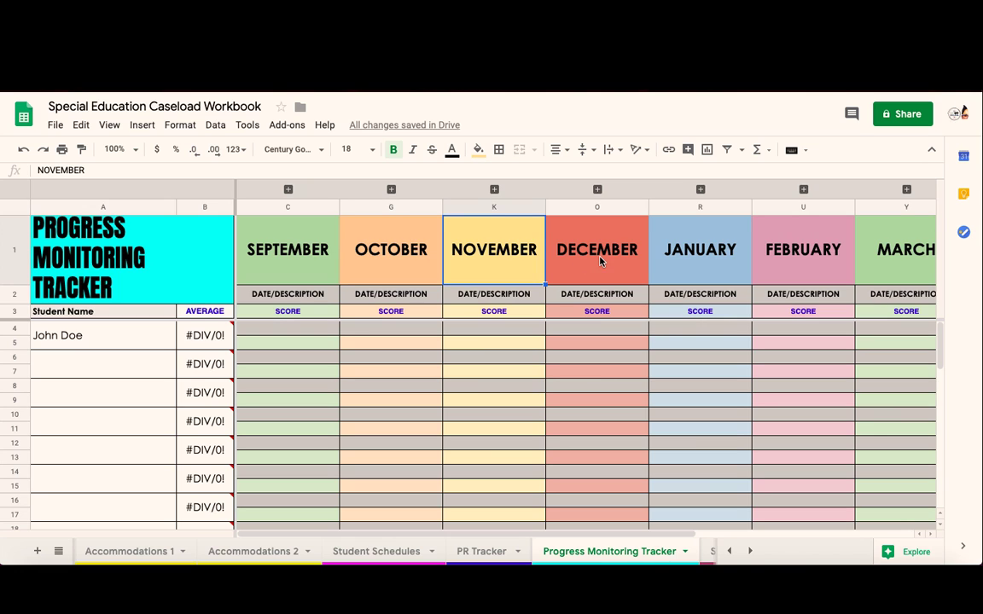
{"action": "left_click", "coordinate": [318, 265]}
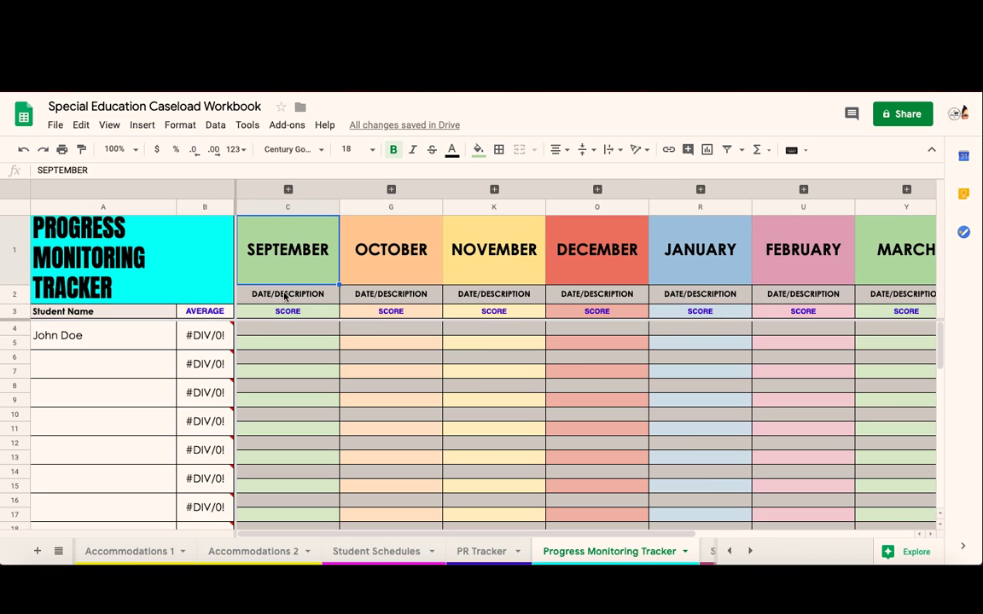
Step: Enter '6/1/19- Main idea' as the September entry in C4
{"action": "left_click", "coordinate": [273, 328]}
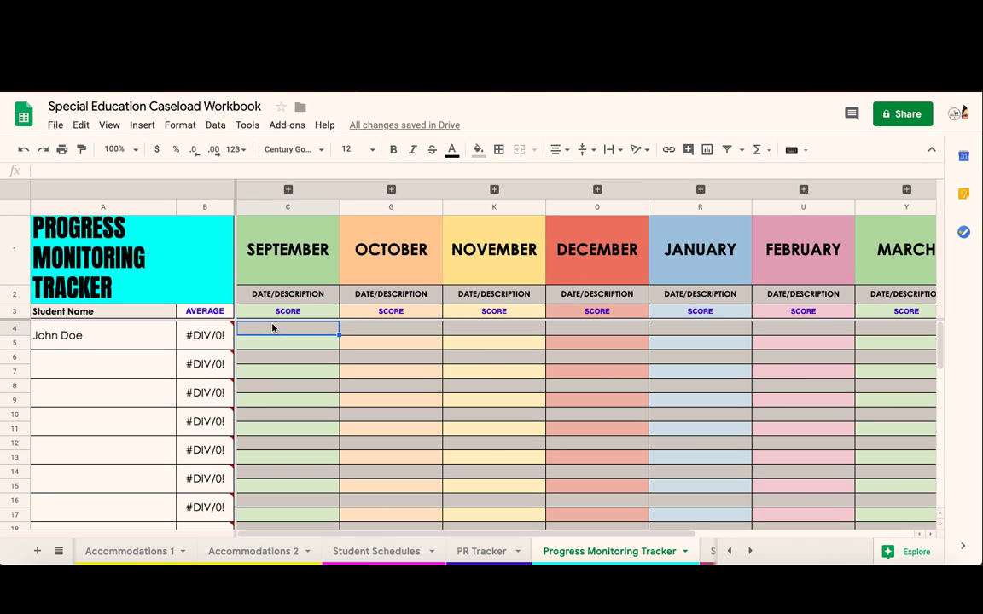
{"action": "type", "text": "6/1/19"}
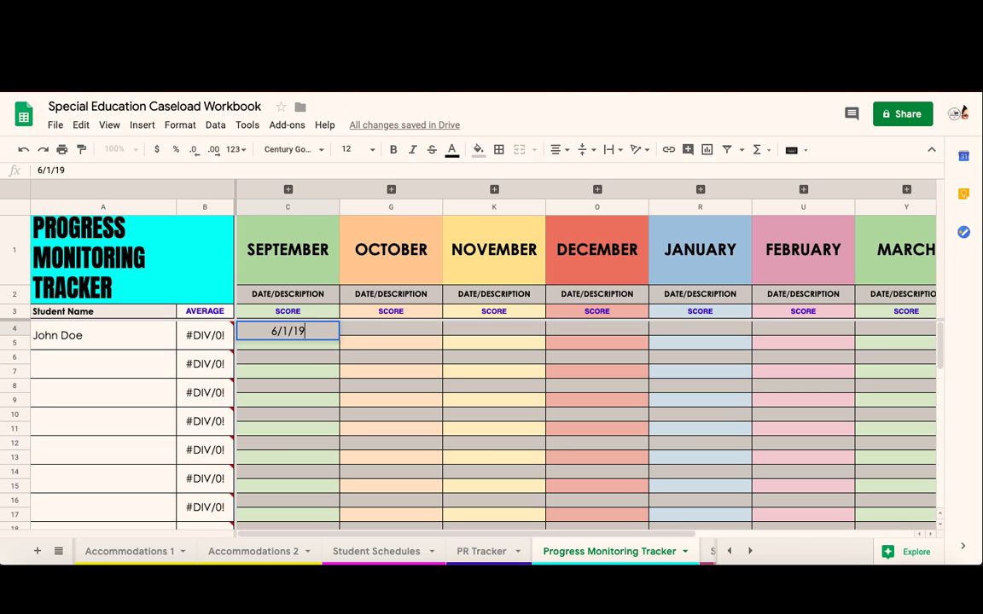
{"action": "key", "text": "Return"}
{"action": "double_click", "coordinate": [324, 331]}
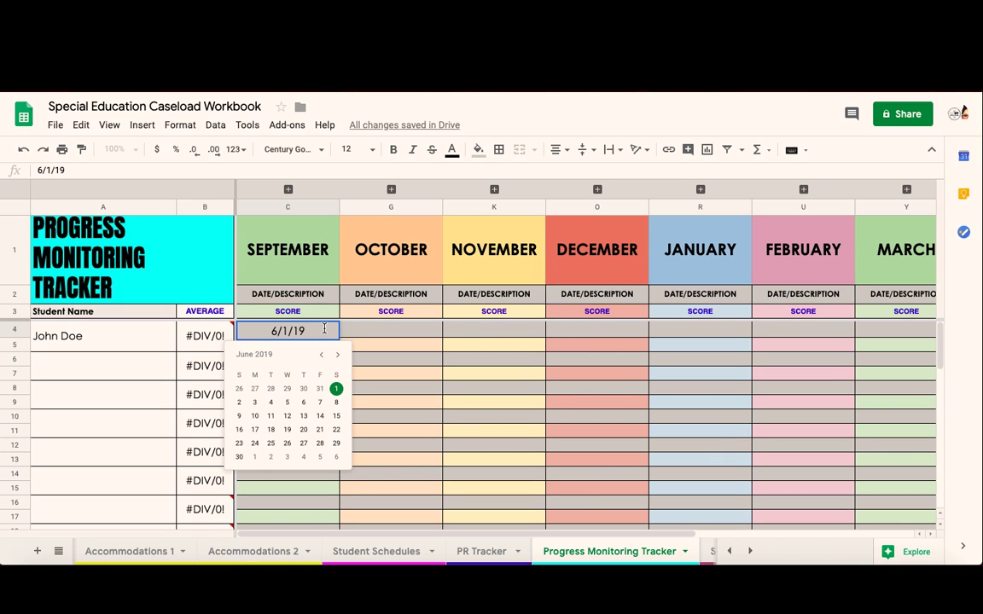
{"action": "type", "text": "- Main idea"}
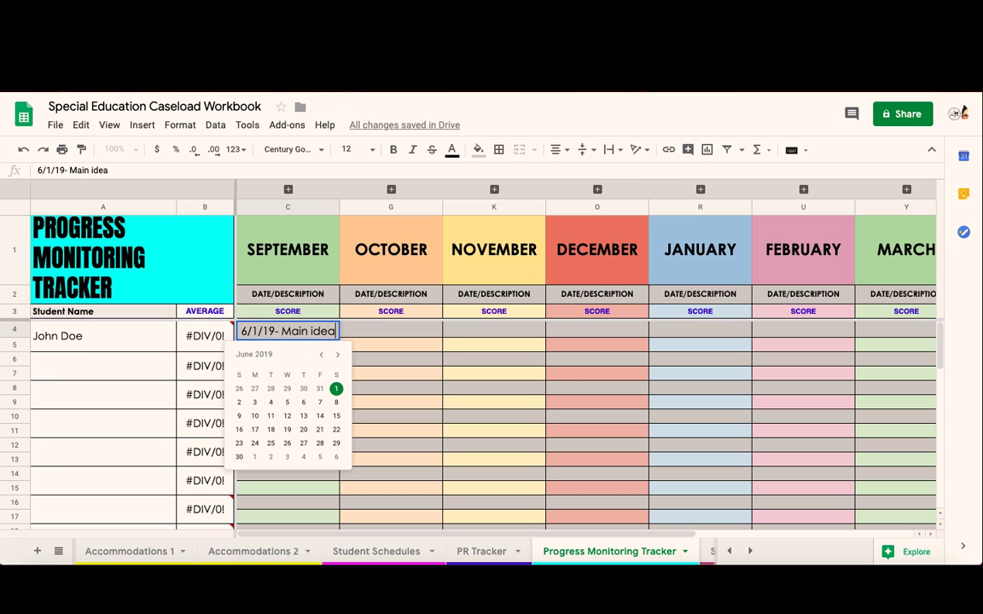
{"action": "left_click", "coordinate": [442, 313]}
{"action": "left_click", "coordinate": [300, 336]}
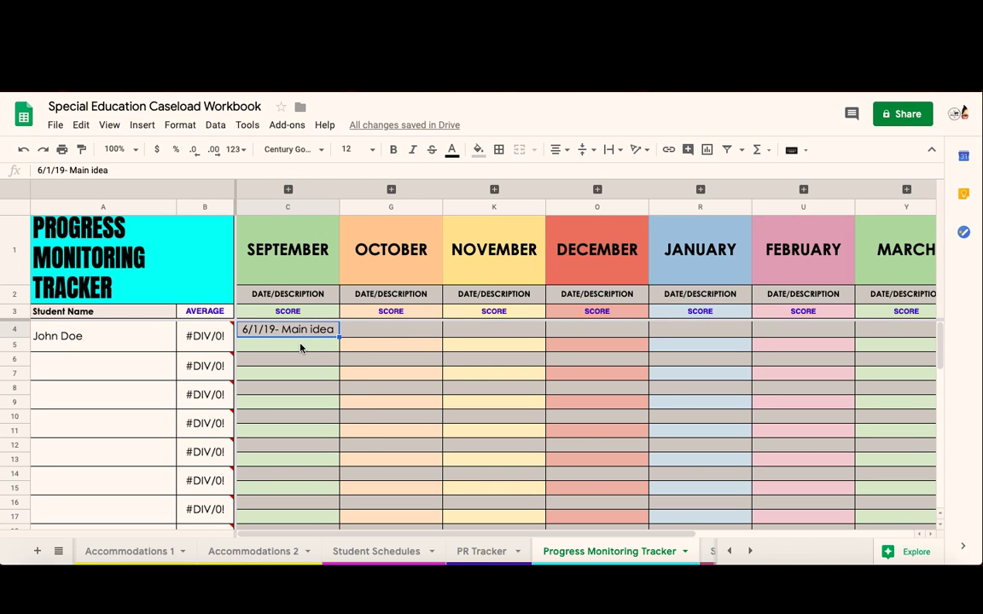
Step: Enter the September score 65% in C5
{"action": "left_click", "coordinate": [301, 347]}
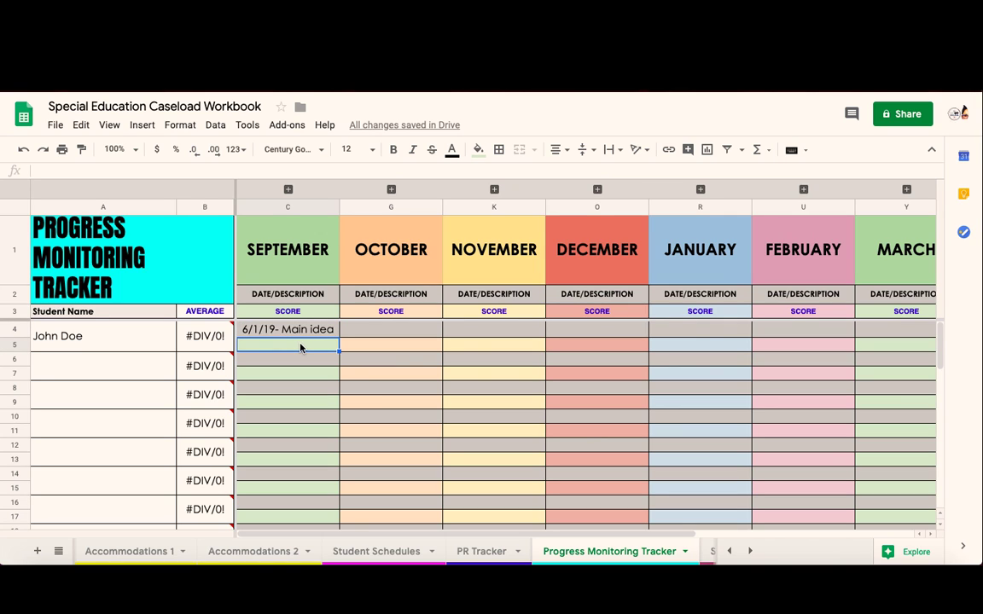
{"action": "type", "text": "65%"}
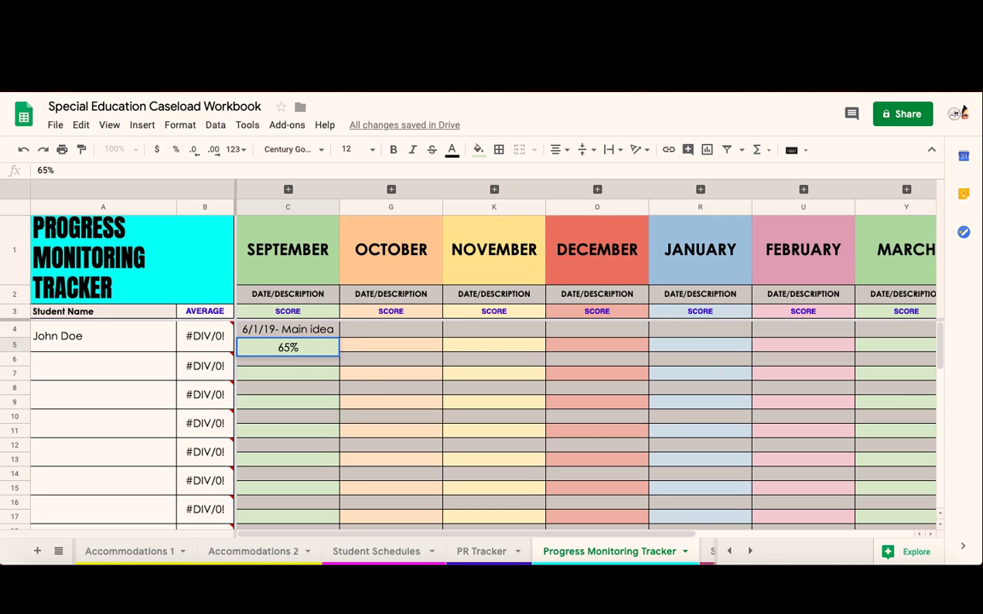
{"action": "left_click", "coordinate": [300, 373]}
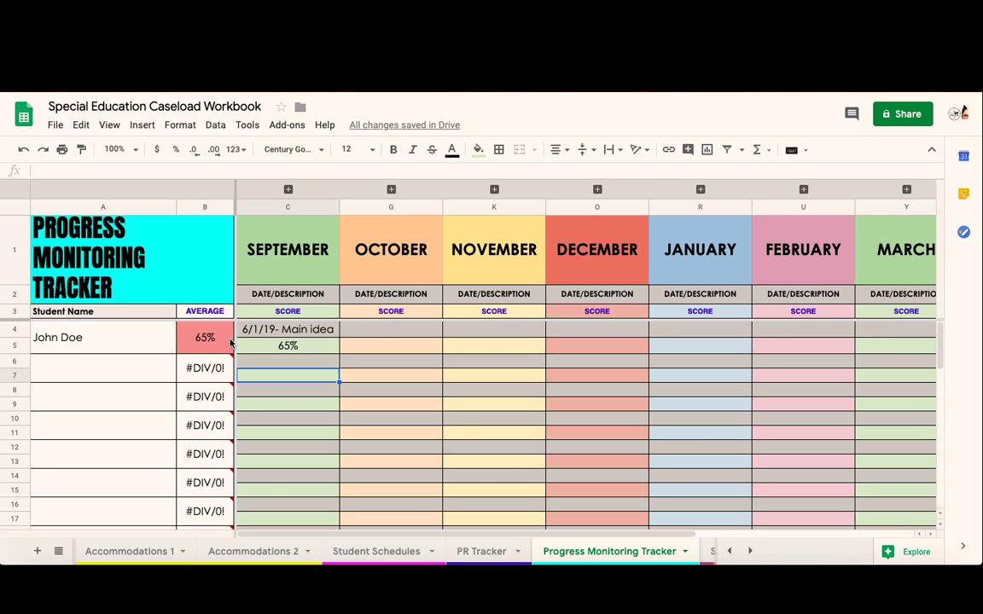
{"action": "left_click", "coordinate": [288, 193]}
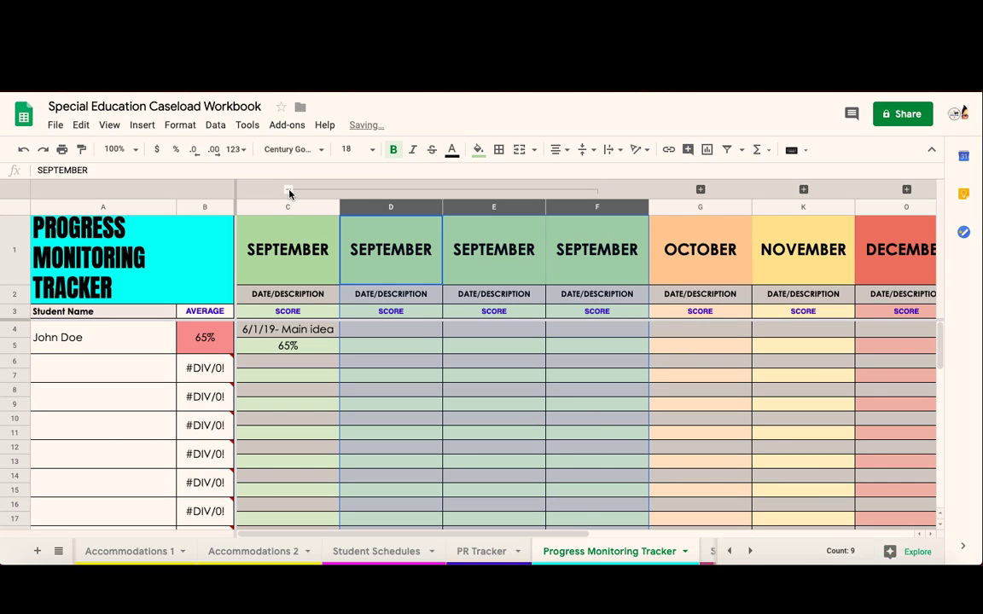
{"action": "left_click", "coordinate": [421, 336]}
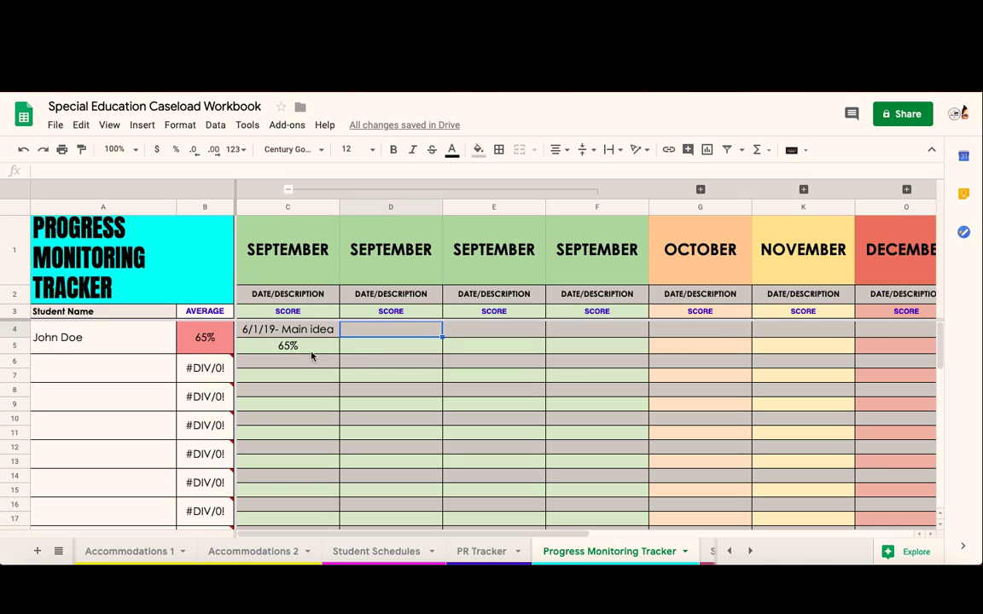
{"action": "left_click", "coordinate": [289, 195]}
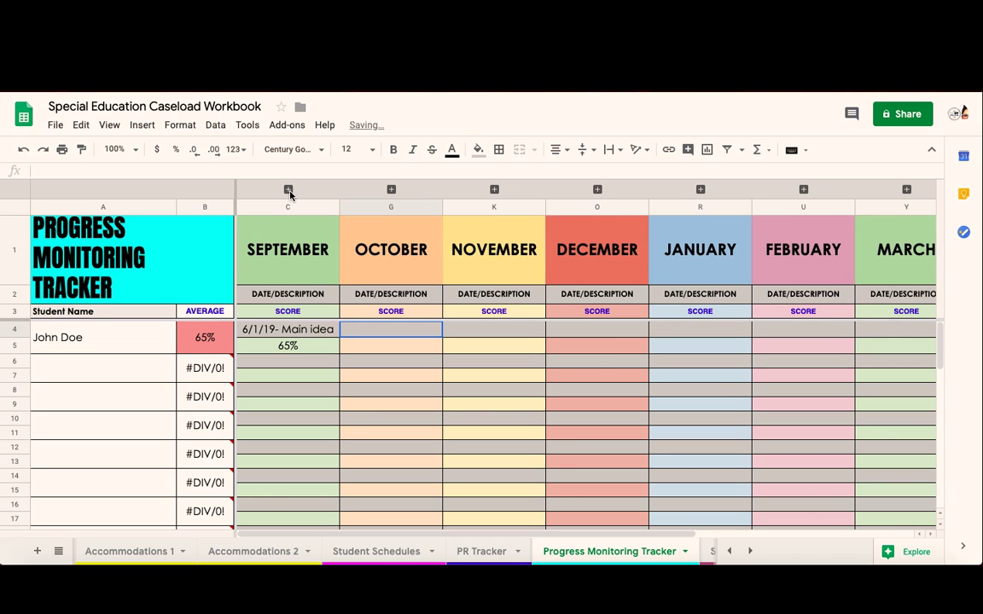
{"action": "left_click", "coordinate": [389, 191]}
{"action": "left_click", "coordinate": [391, 190]}
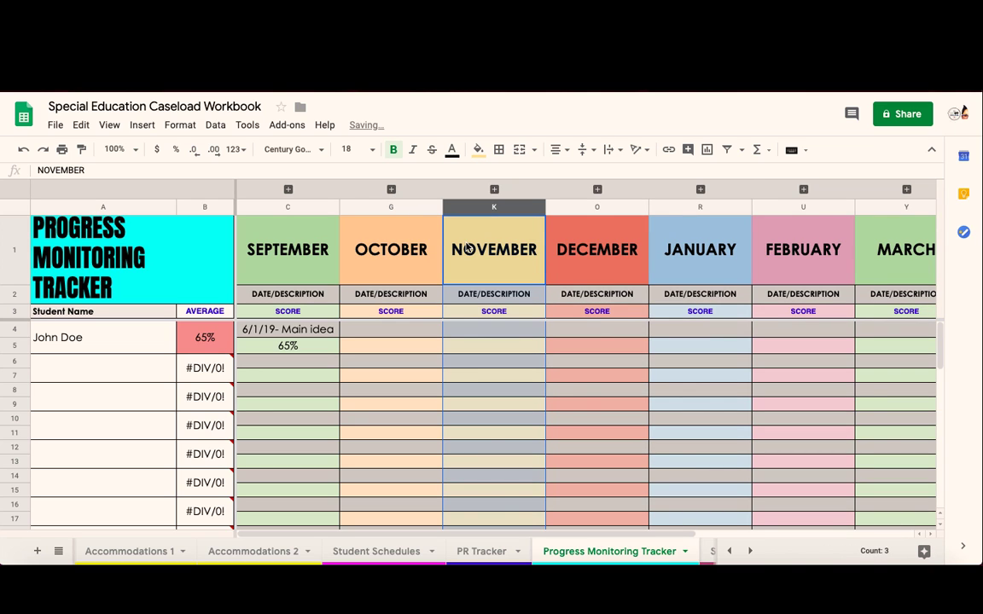
{"action": "scroll", "coordinate": [505, 546], "scroll_direction": "down", "scroll_amount": 2}
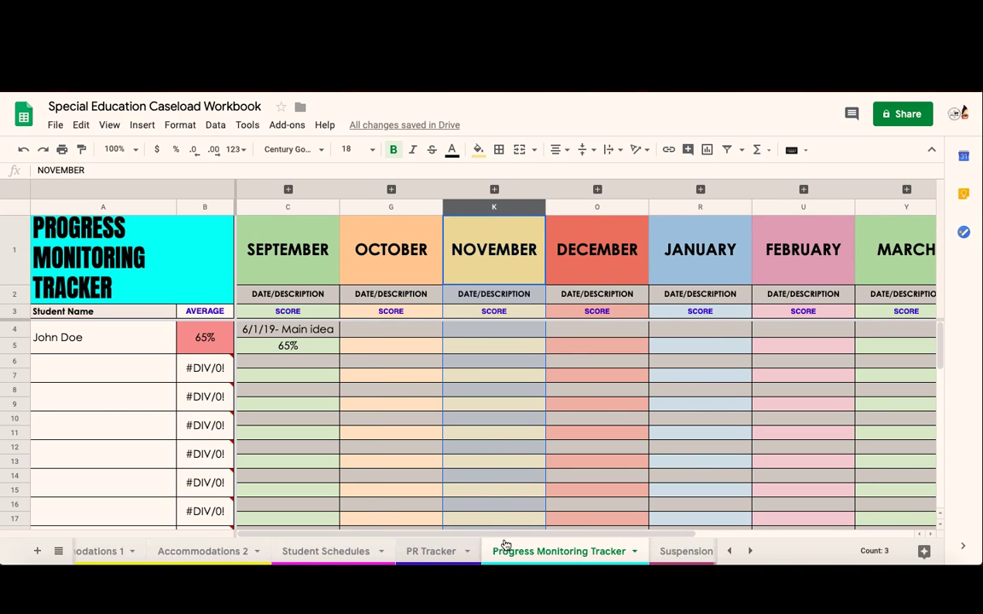
{"action": "scroll", "coordinate": [504, 546], "scroll_direction": "down", "scroll_amount": 3}
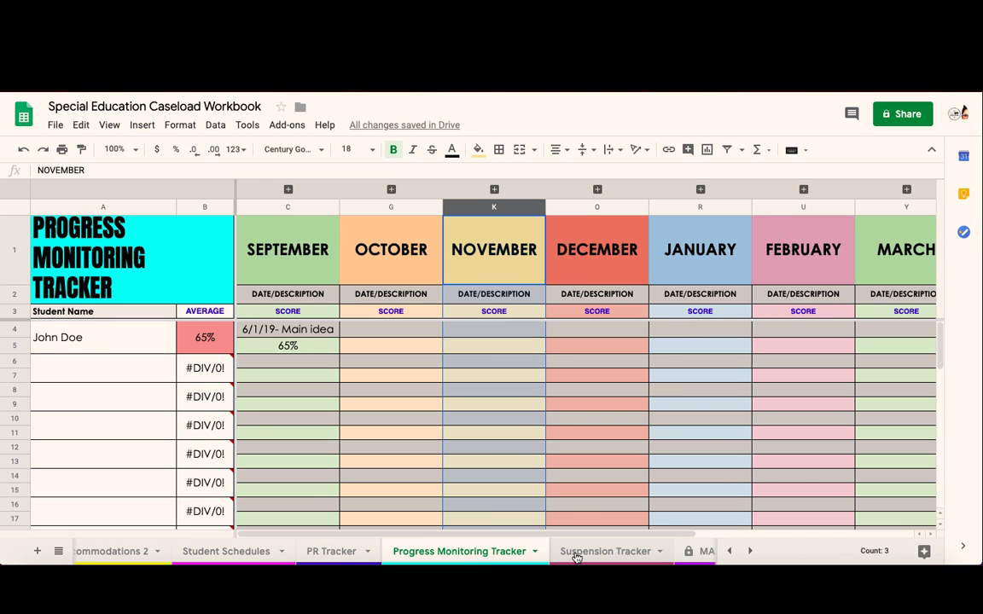
Step: Open the Suspension Tracker sheet and select cells K3 and L3 under columns 10 and 11
{"action": "left_click", "coordinate": [577, 555]}
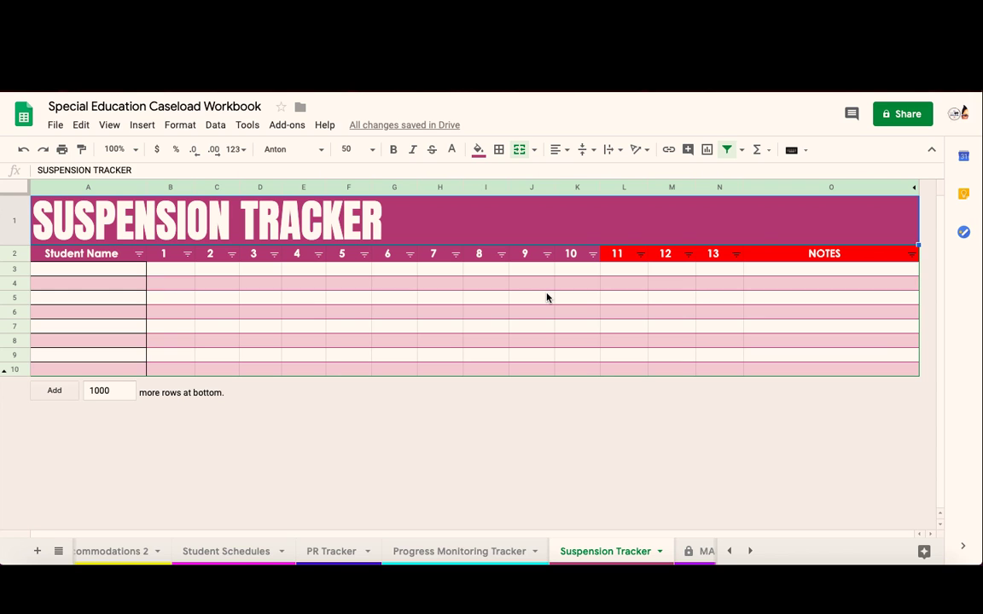
{"action": "left_click", "coordinate": [587, 271]}
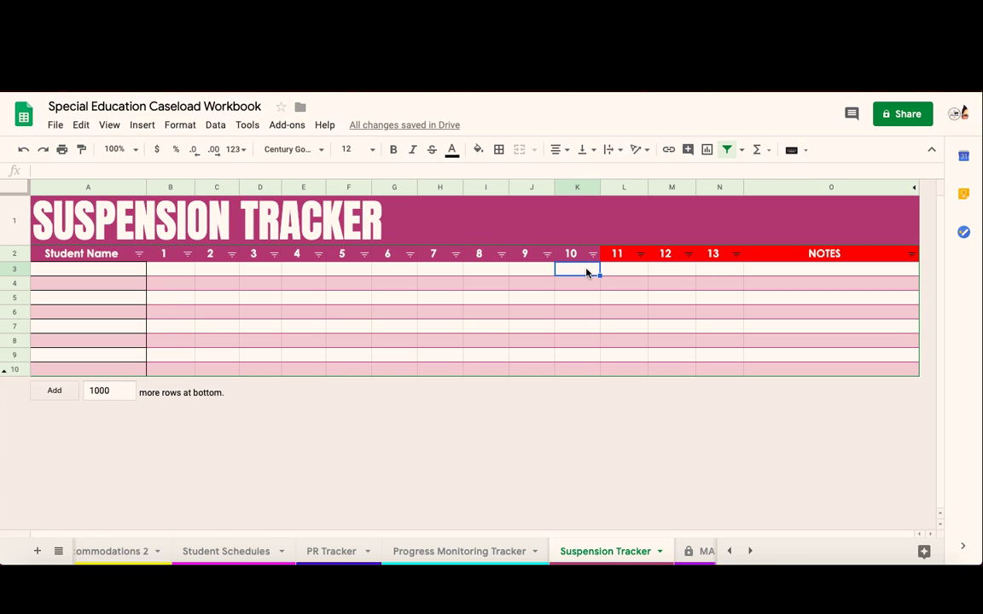
{"action": "left_click", "coordinate": [636, 276]}
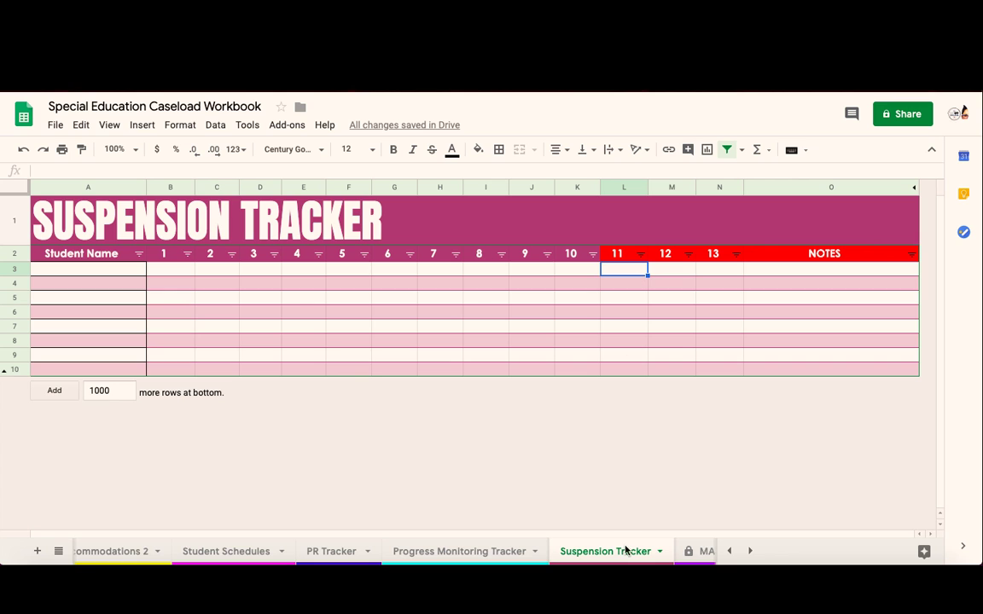
{"action": "scroll", "coordinate": [618, 552], "scroll_direction": "down", "scroll_amount": 3}
{"action": "scroll", "coordinate": [618, 552], "scroll_direction": "down", "scroll_amount": 3}
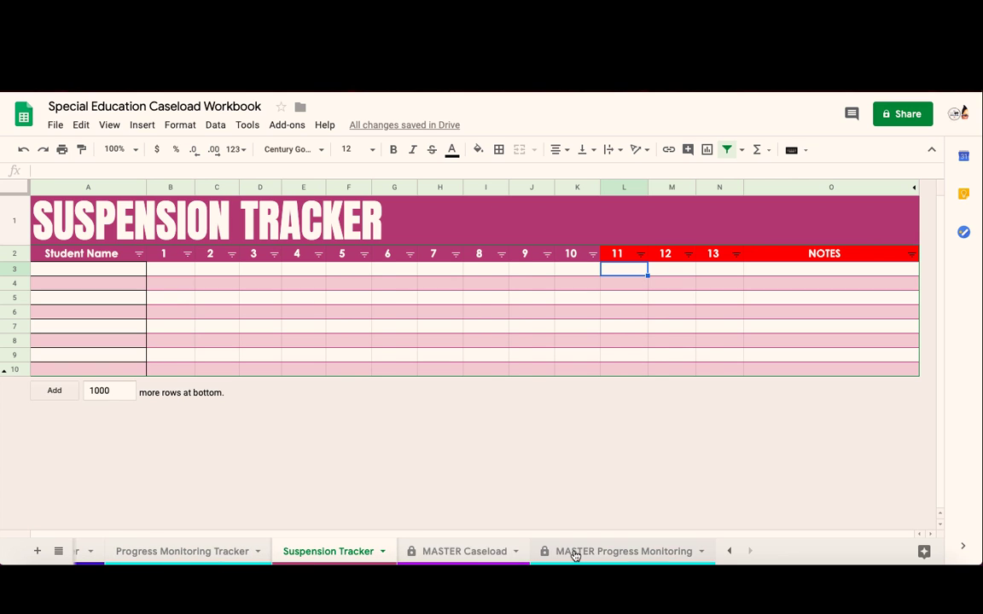
Step: Compare the MASTER Caseload with the filled Caseload sheet, then view the blank MASTER Progress Monitoring tracker
{"action": "left_click", "coordinate": [486, 554]}
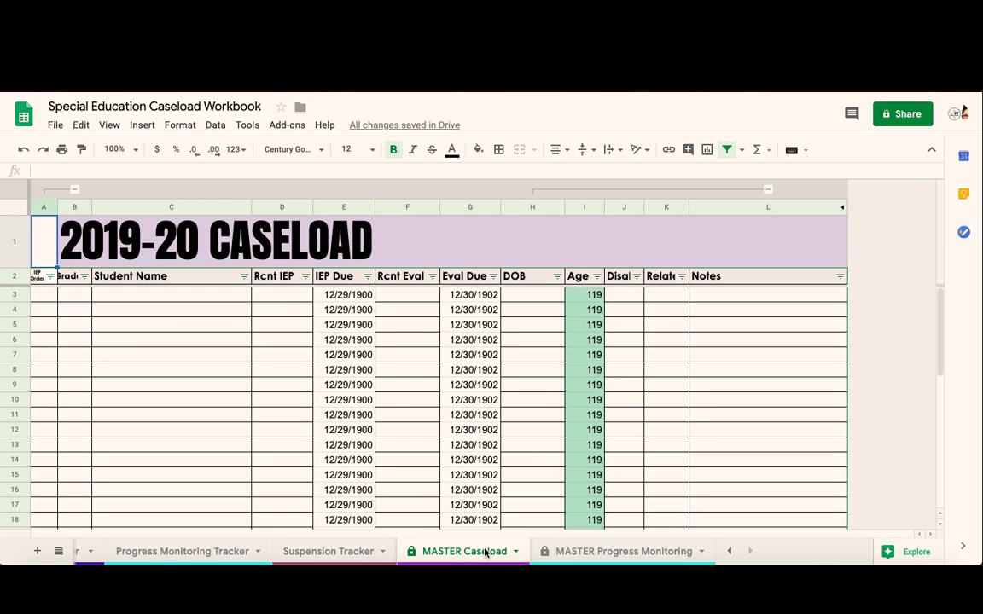
{"action": "scroll", "coordinate": [300, 556], "scroll_direction": "left", "scroll_amount": 5}
{"action": "left_click", "coordinate": [215, 553]}
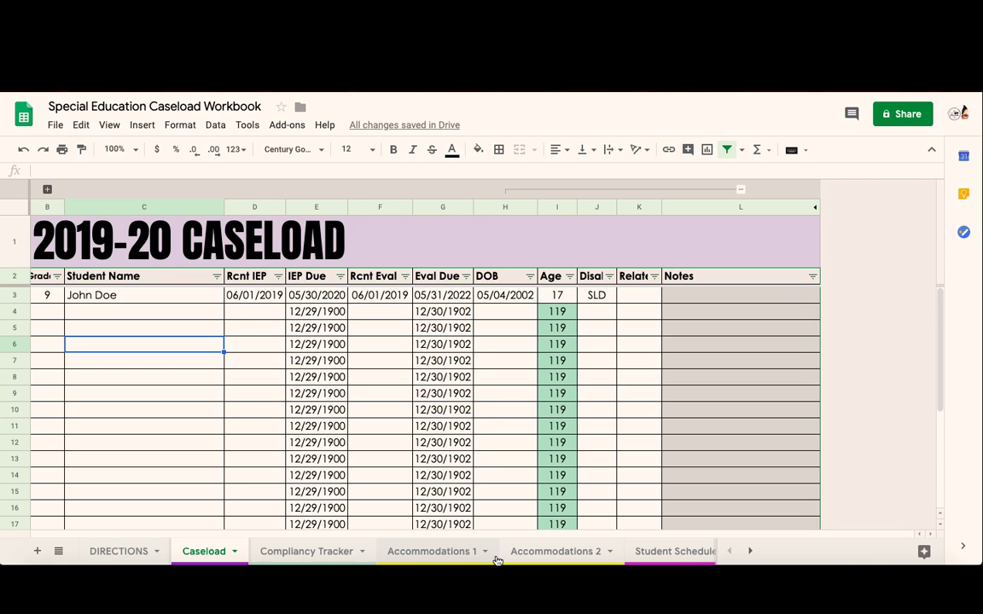
{"action": "scroll", "coordinate": [496, 560], "scroll_direction": "down", "scroll_amount": 5}
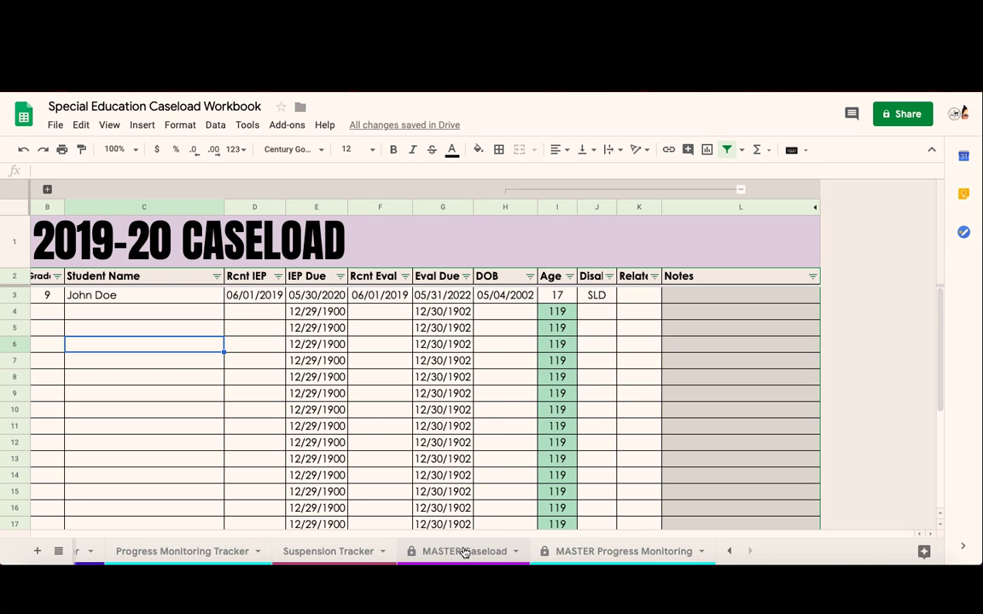
{"action": "left_click", "coordinate": [464, 553]}
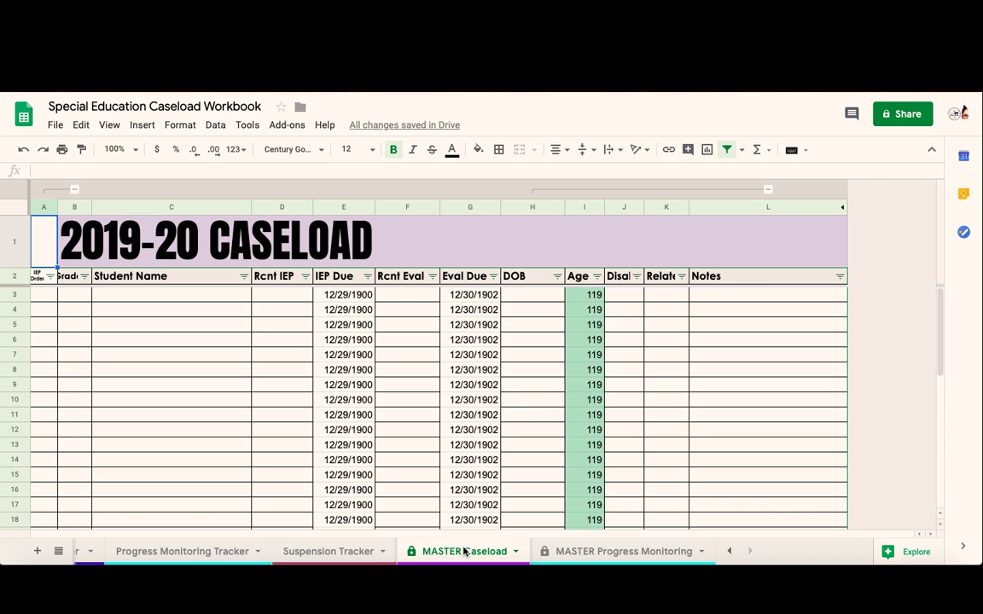
{"action": "left_click", "coordinate": [583, 554]}
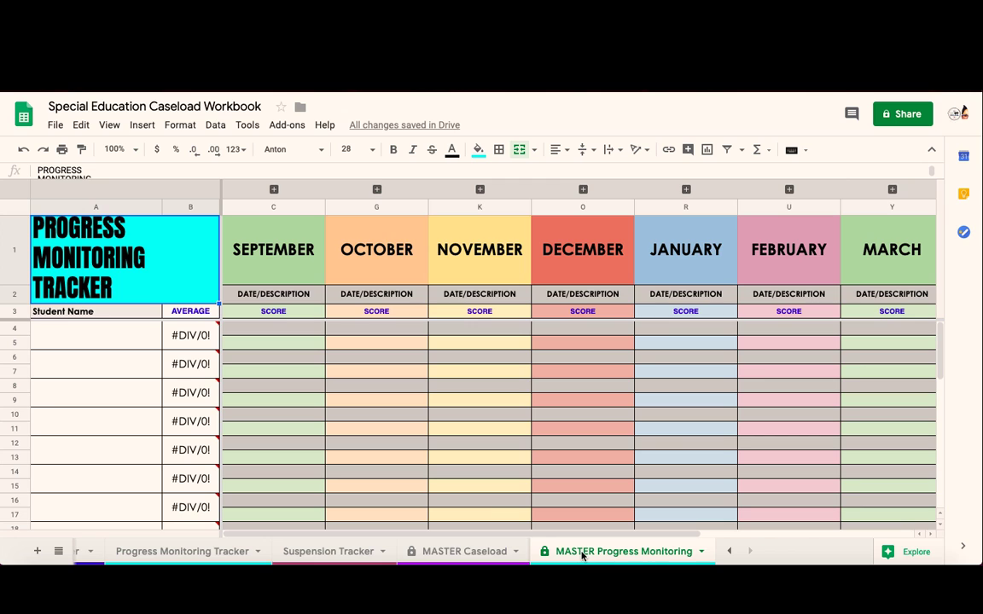
{"action": "scroll", "coordinate": [494, 554], "scroll_direction": "up", "scroll_amount": 5}
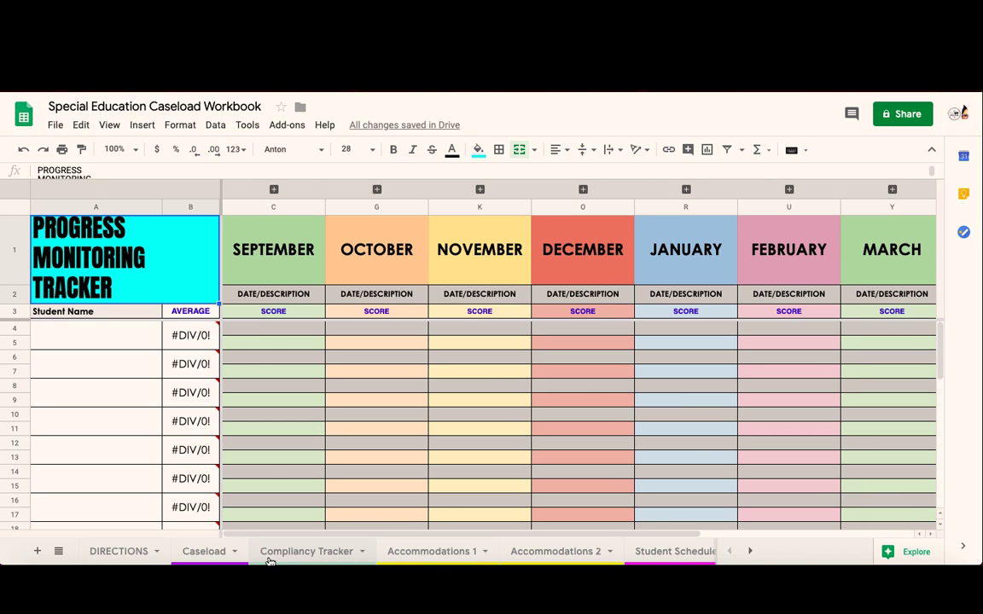
Step: Return to the Caseload sheet showing the student's row under the 2019-20 CASELOAD header
{"action": "left_click", "coordinate": [202, 554]}
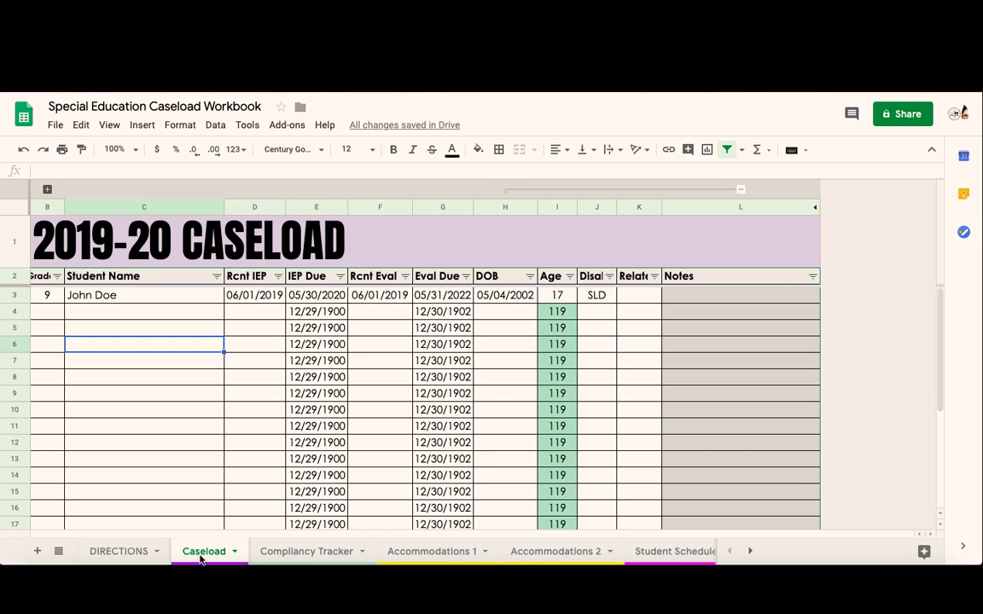